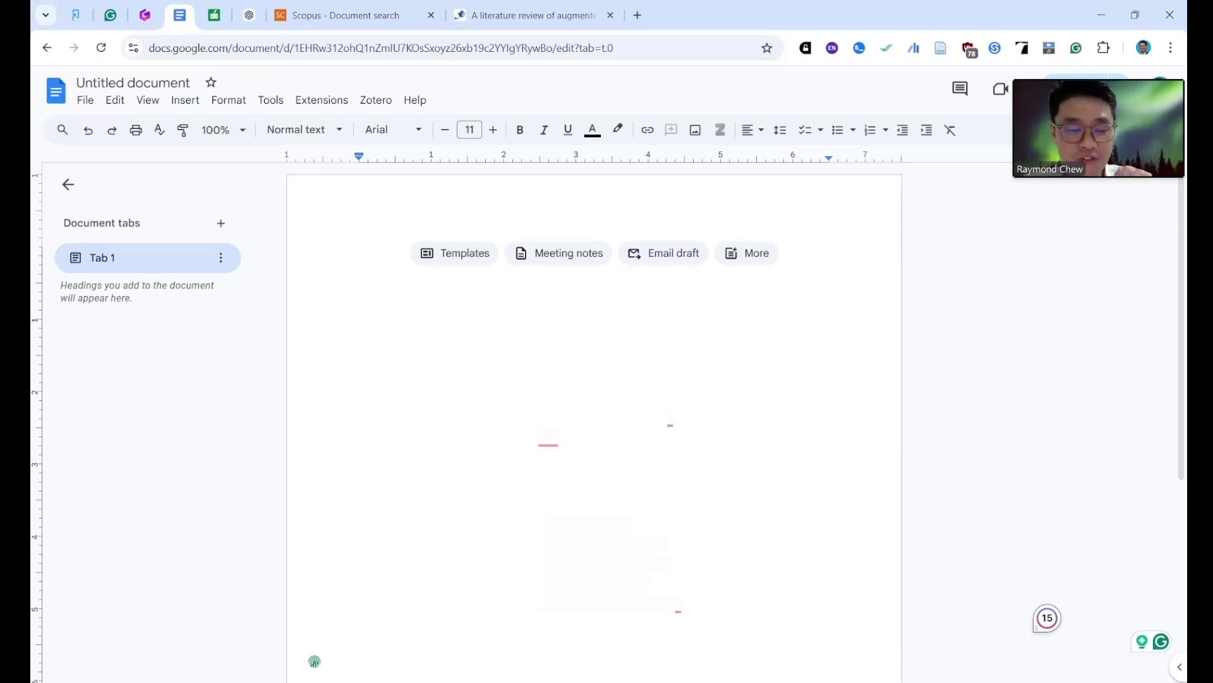
- Paste the copied three-column comparison text into the blank document, start Grammarly Authorship writing activity tracking, and review its report
key(ctrl+v)
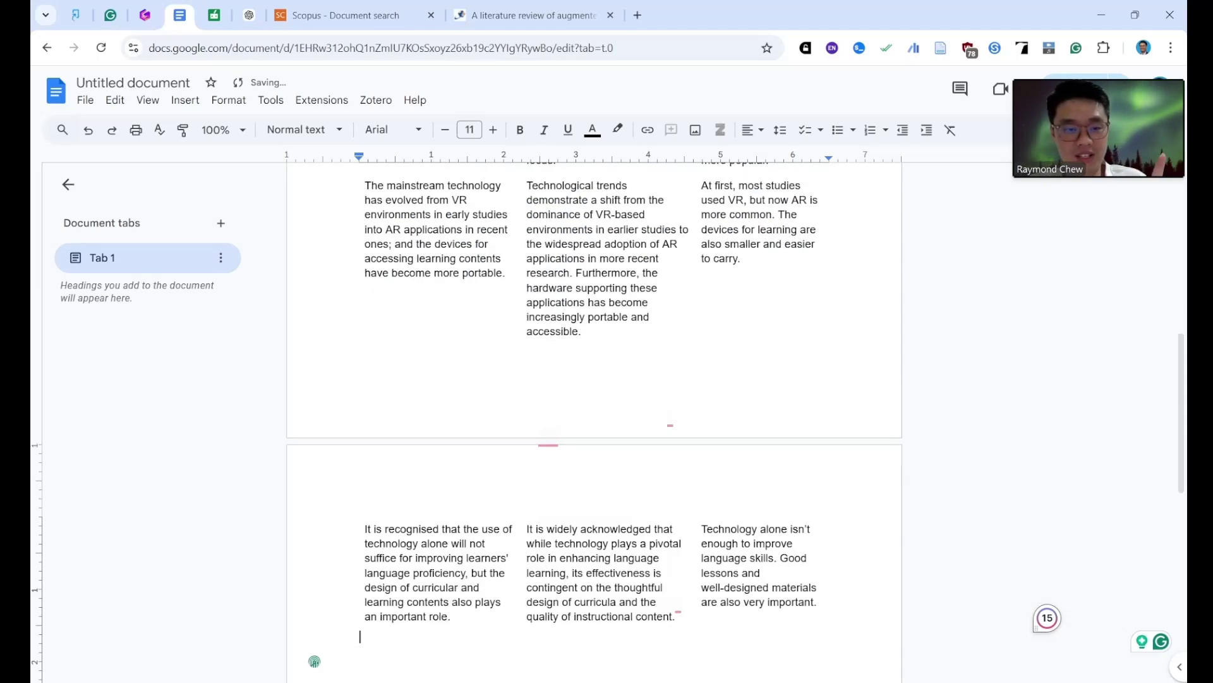
scroll(594, 417, up, 8)
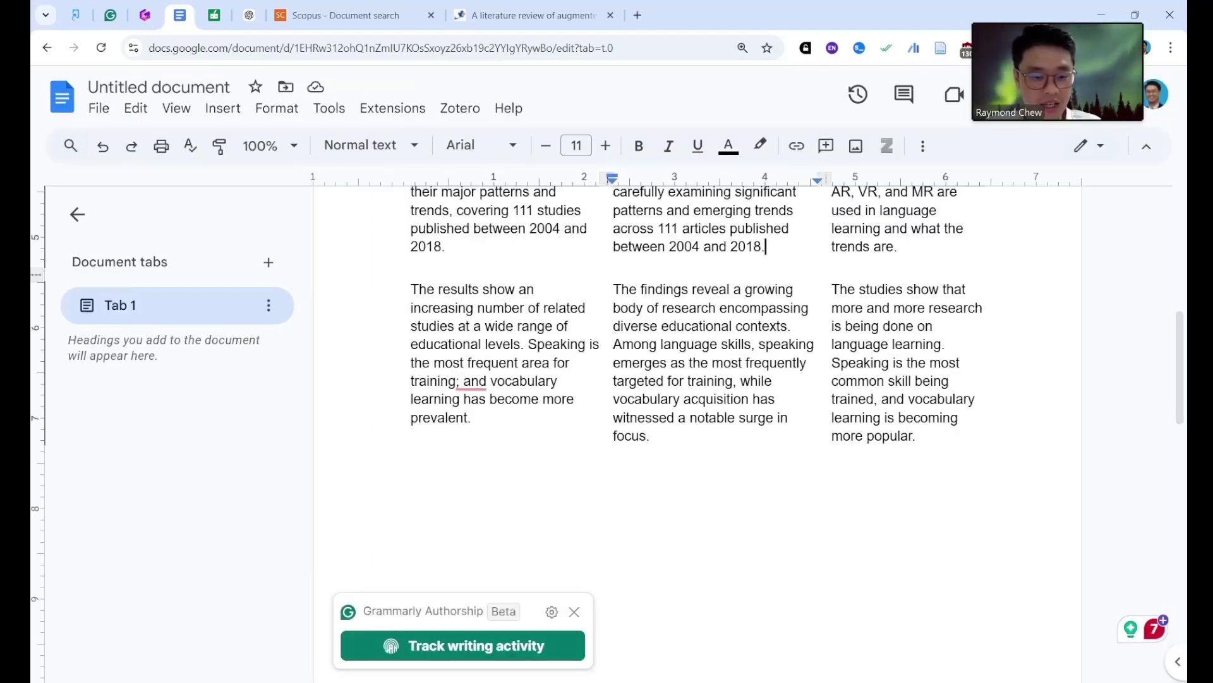
click(361, 647)
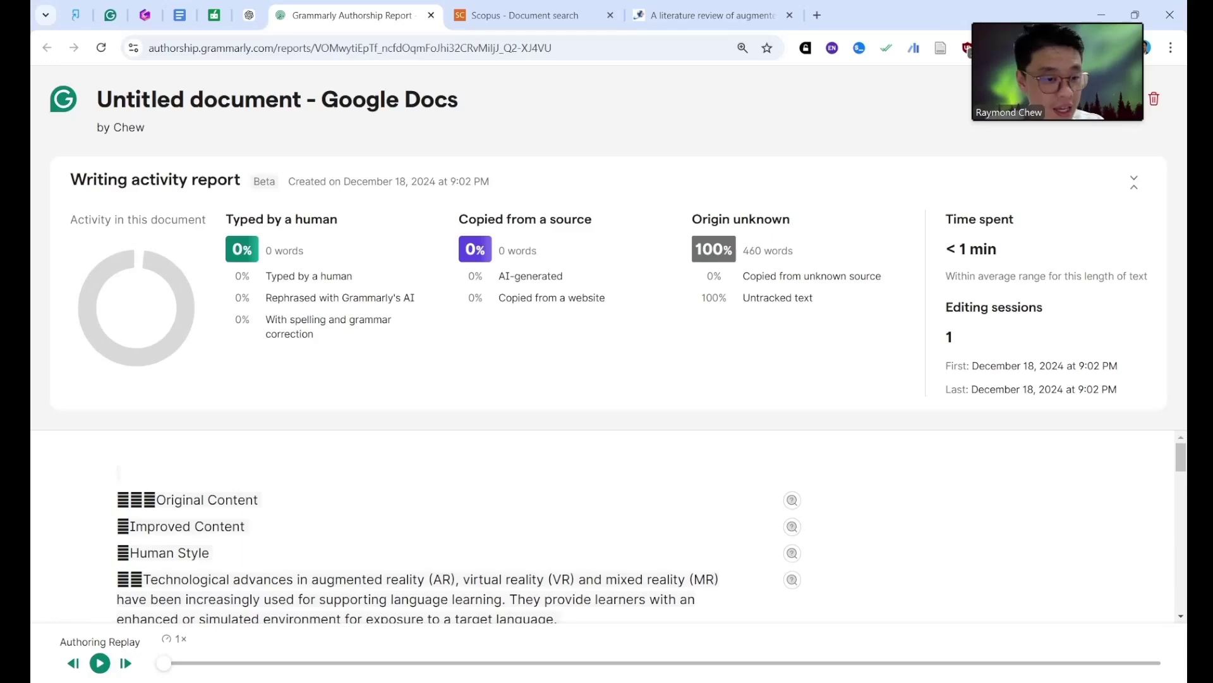
scroll(442, 524, down, 15)
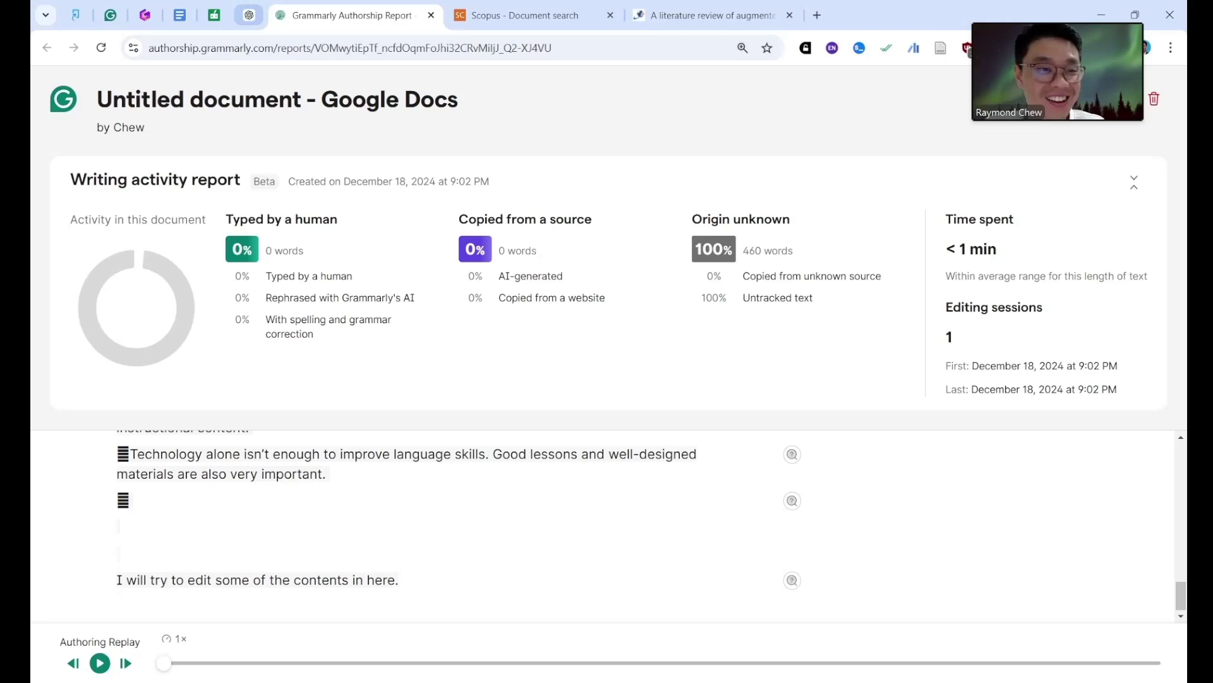
- Back in the document, have Grammarly rewrite the third-column paragraph beginning "The studies show that" for a general audience
click(179, 15)
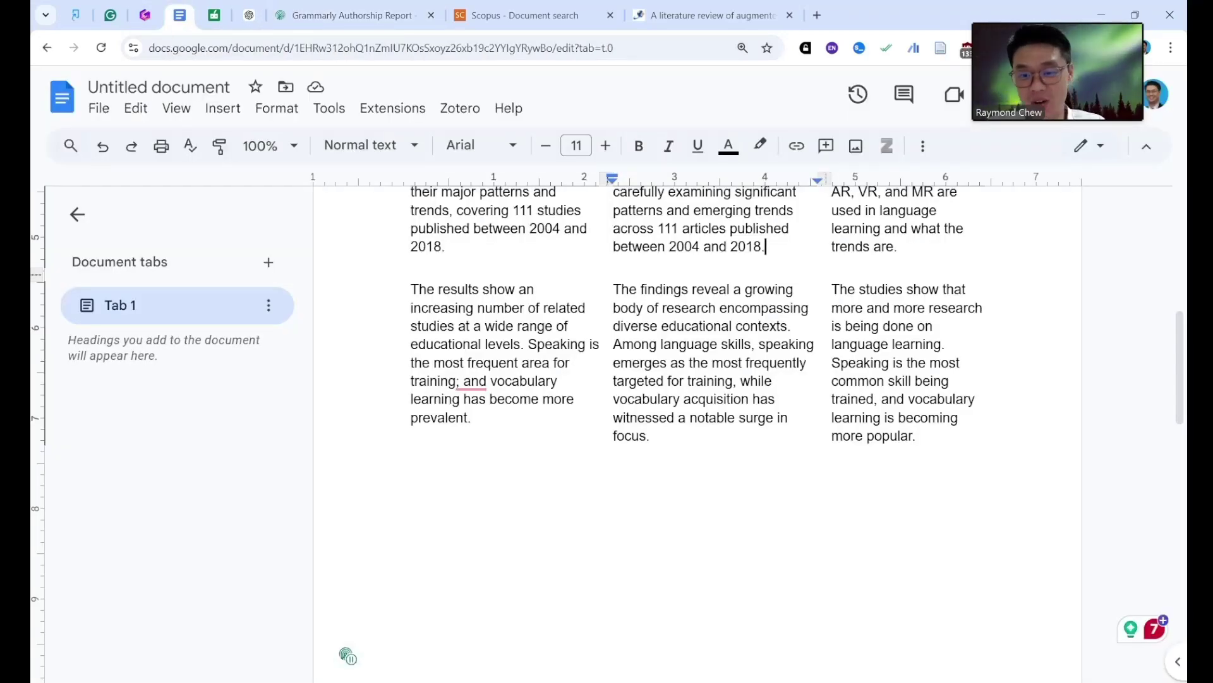
click(920, 453)
drag(920, 436, 832, 289)
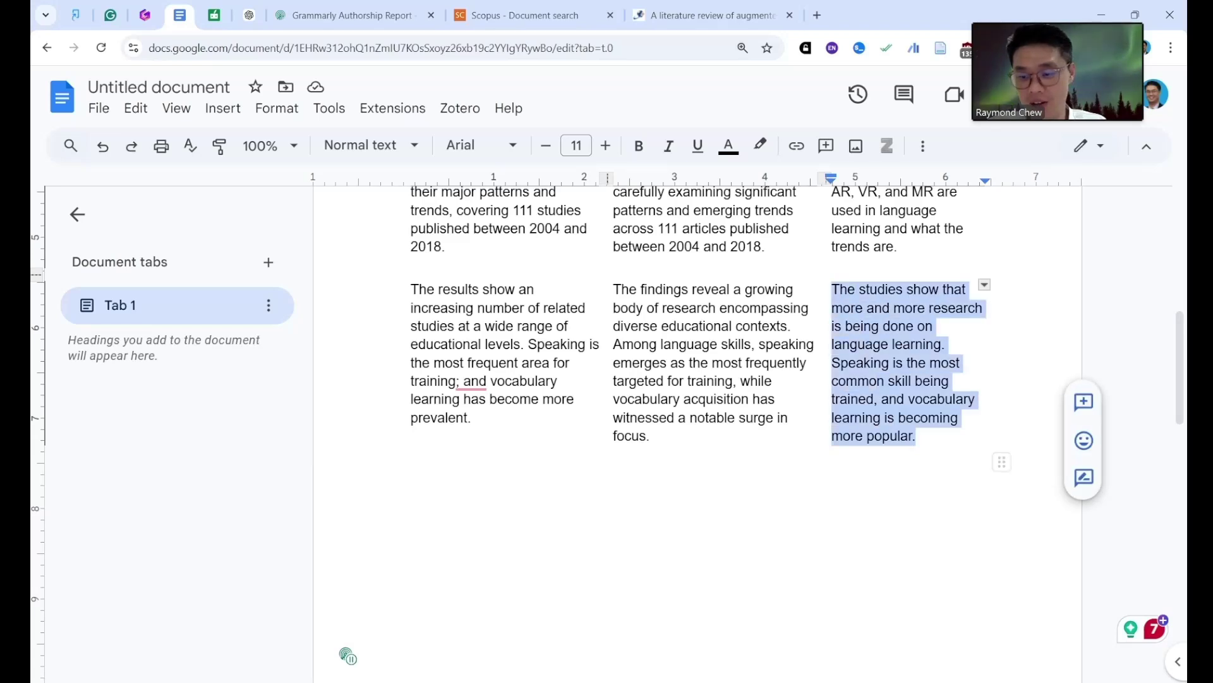
click(1131, 629)
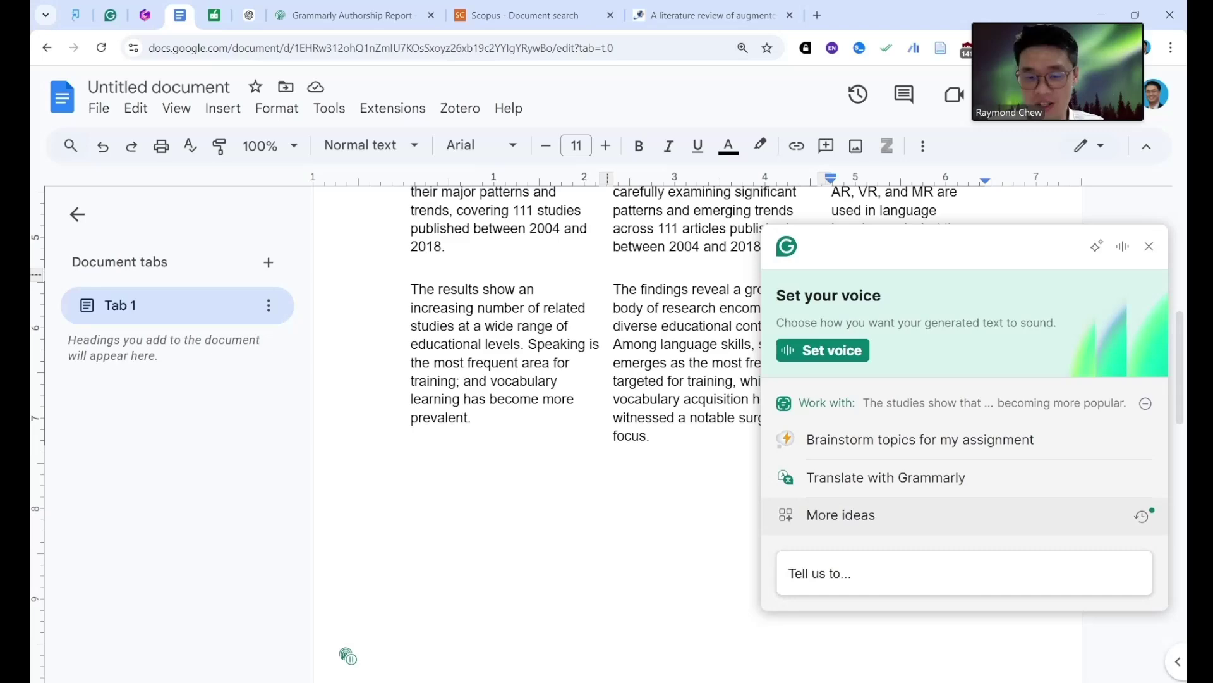
click(840, 514)
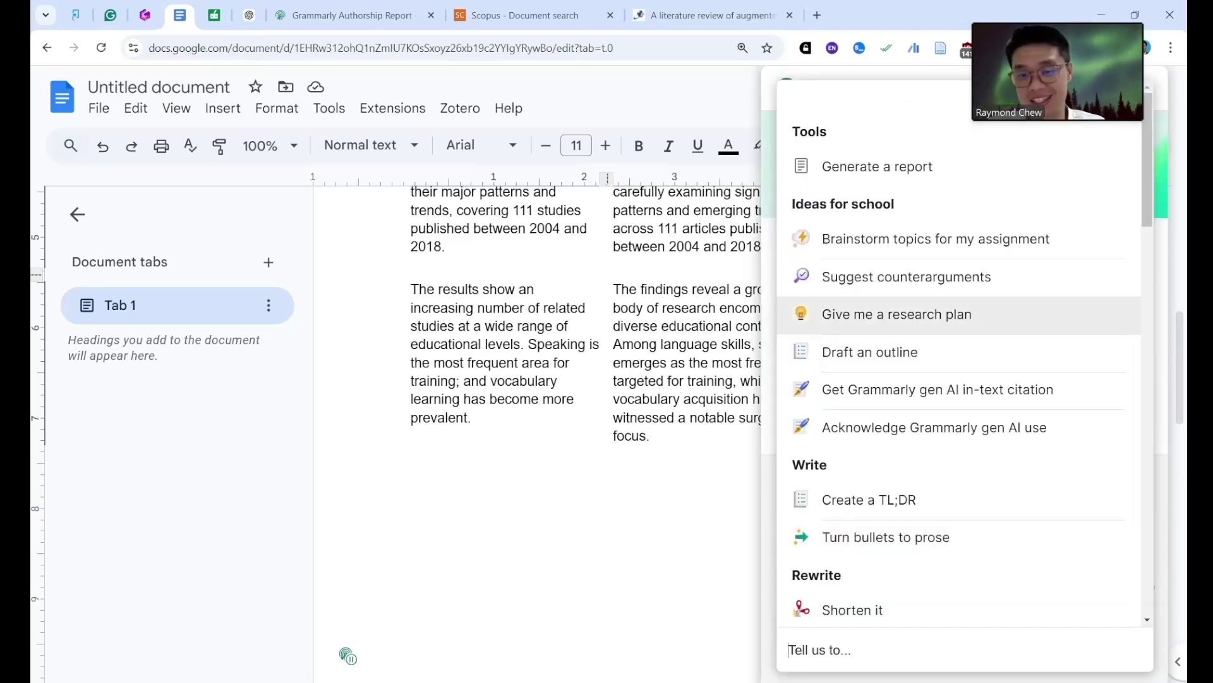
scroll(916, 517, down, 10)
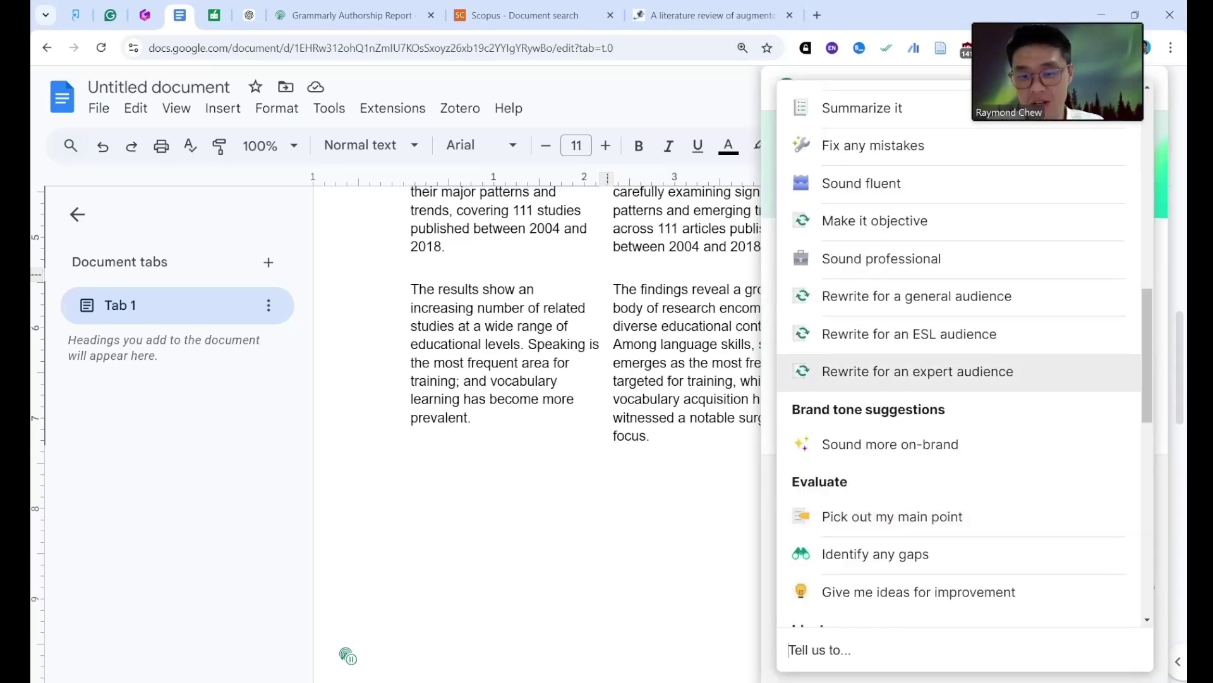
click(933, 297)
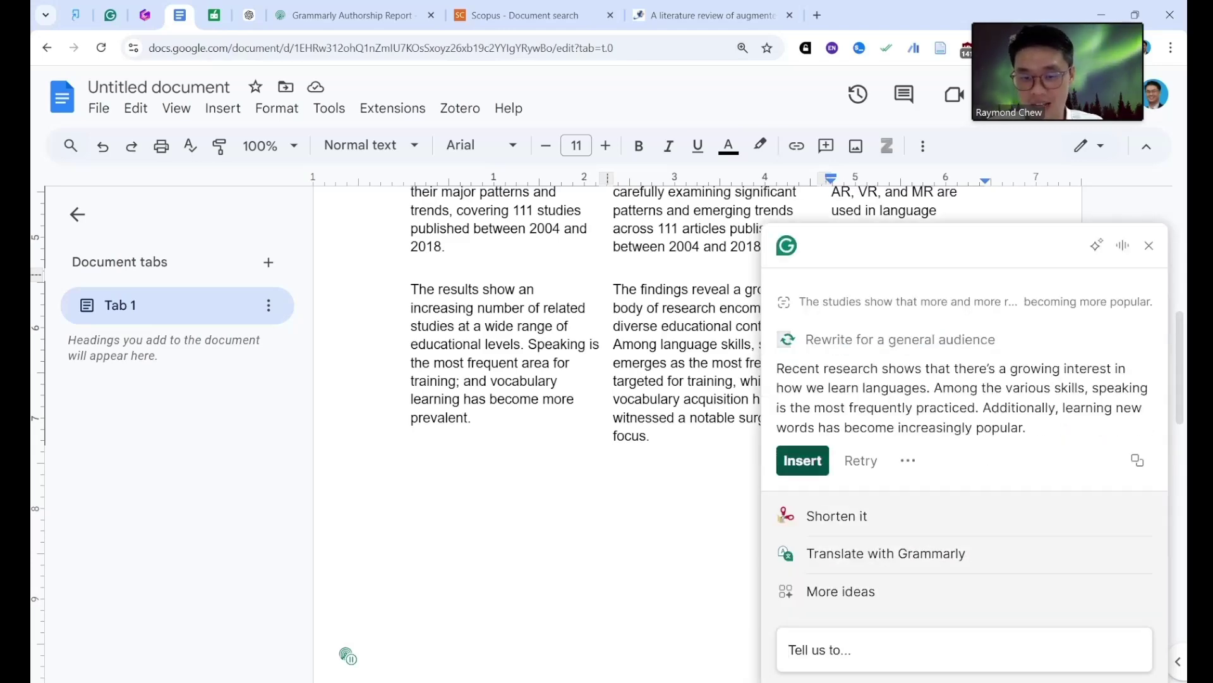
- Insert the general-audience rewrite in place of the selected paragraph, close the Grammarly assistant, and check the surrounding text
click(803, 460)
click(650, 251)
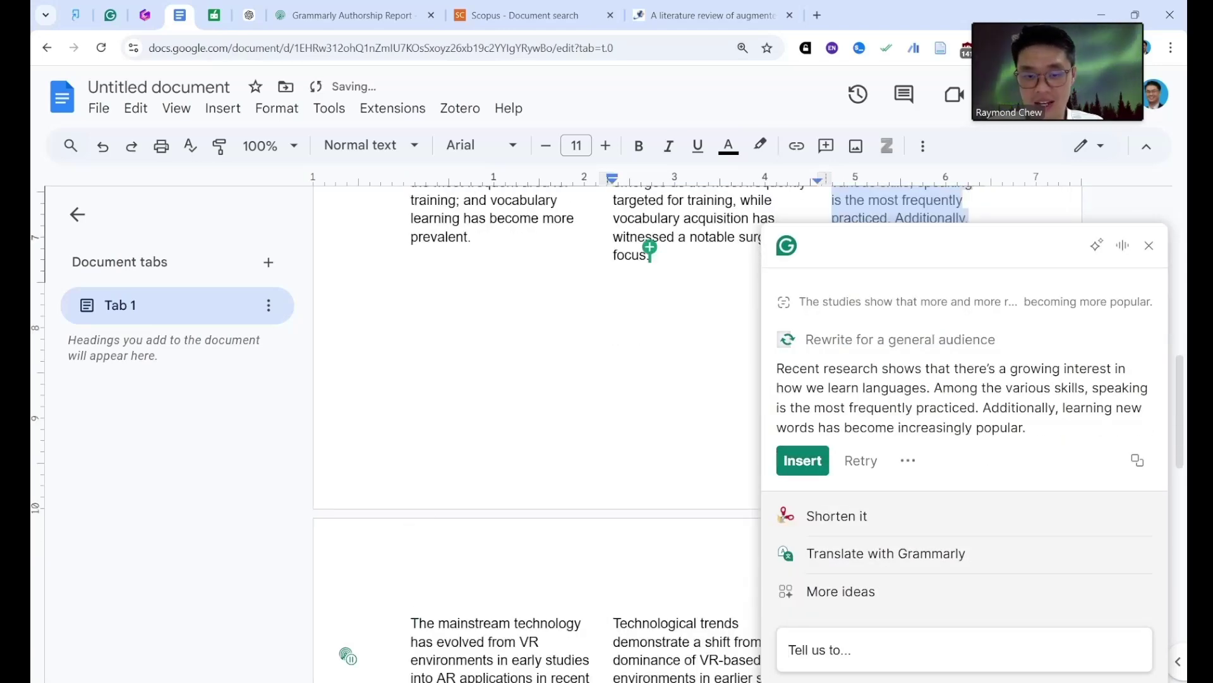
click(1149, 245)
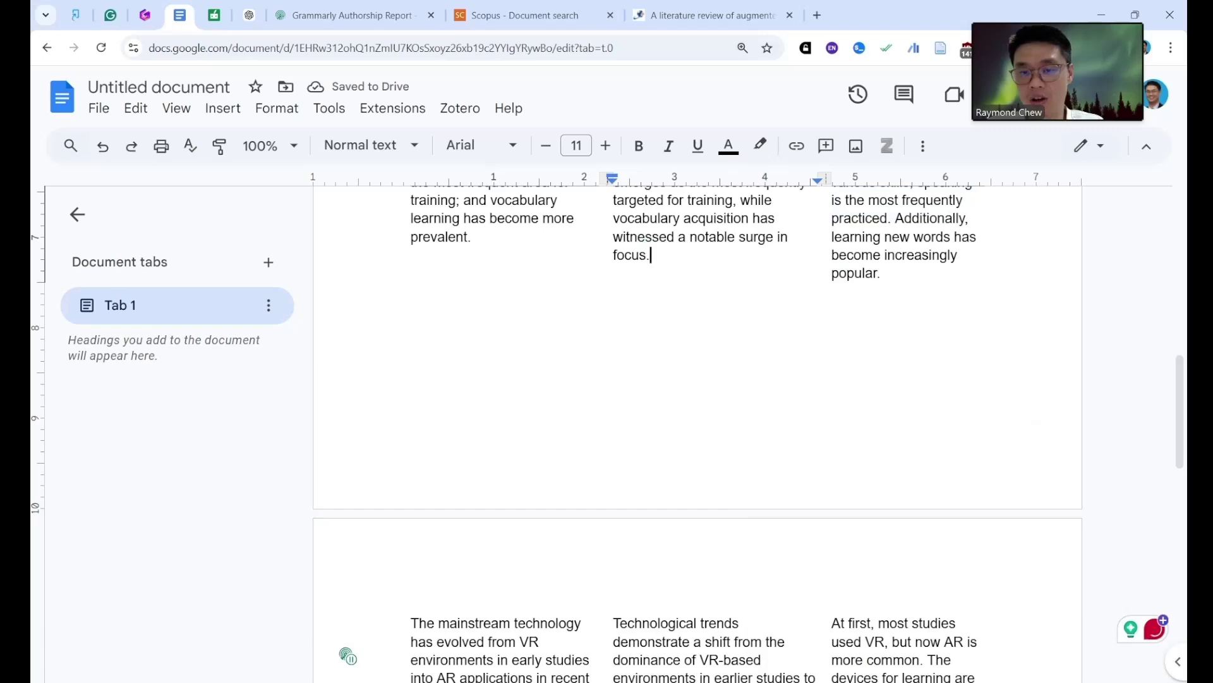
scroll(1001, 301, up, 4)
scroll(697, 433, down, 14)
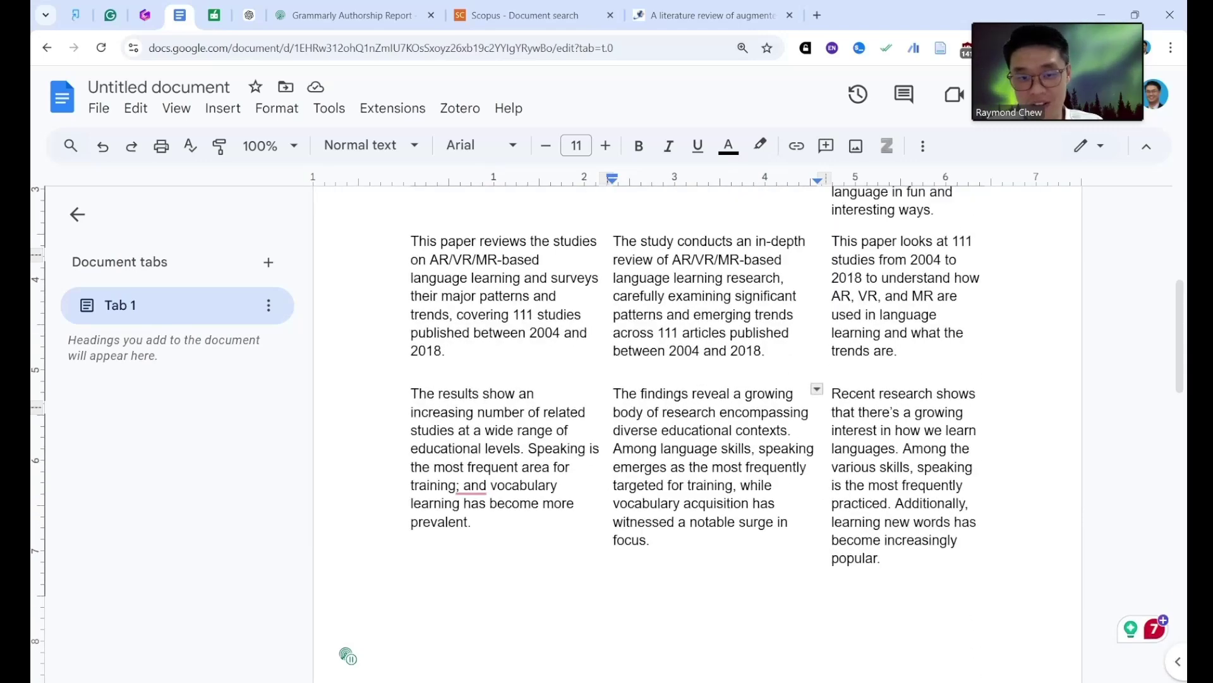
- Replace the outdated Authorship report with a newly generated one and examine its "AI-generated" and "Copied from unknown source" entries
click(351, 15)
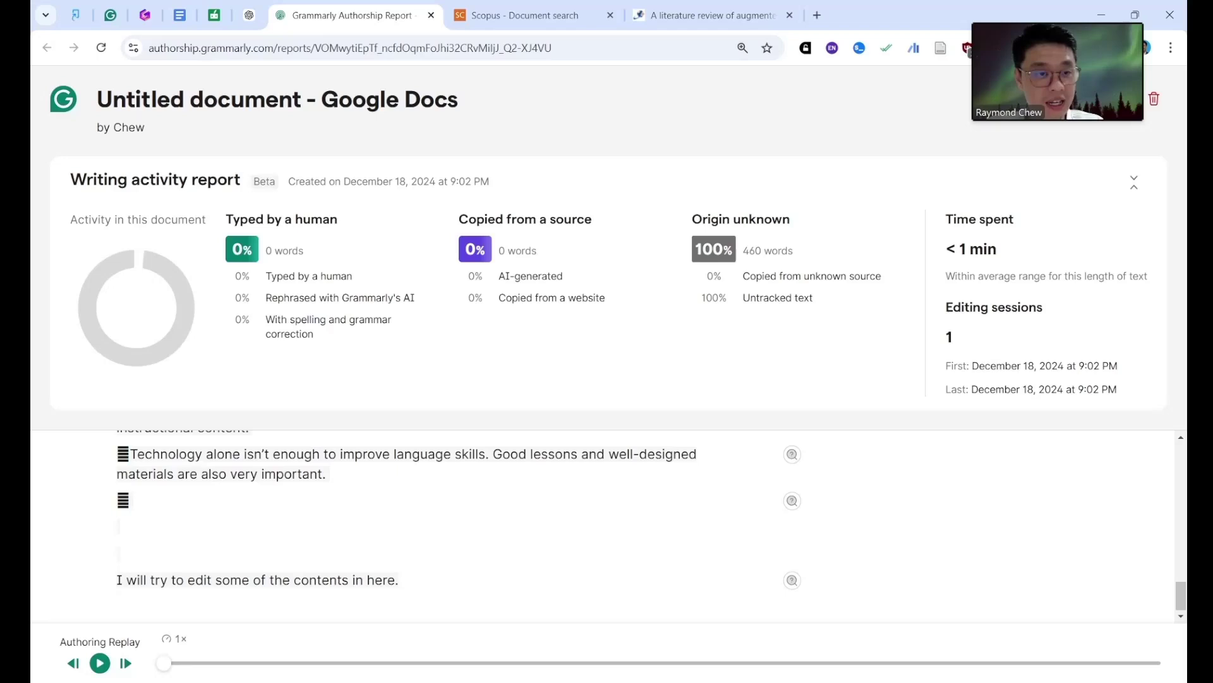
click(431, 15)
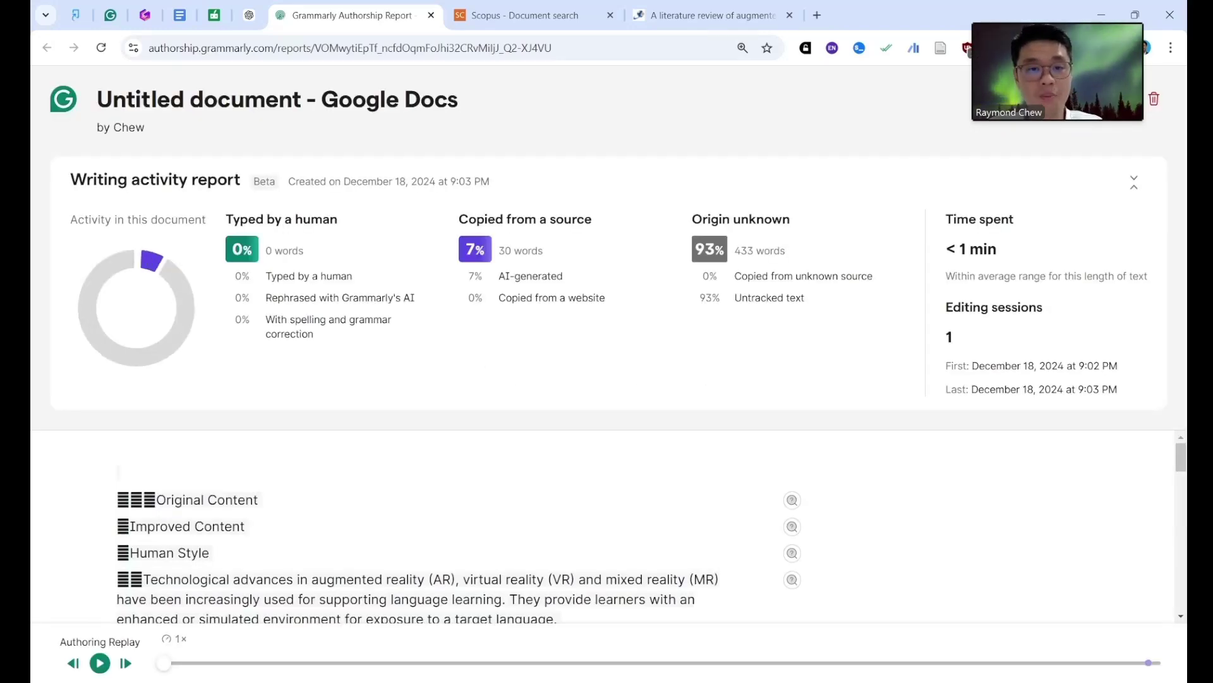
mouse_move(532, 276)
mouse_down()
mouse_move(514, 276)
mouse_move(557, 277)
mouse_up()
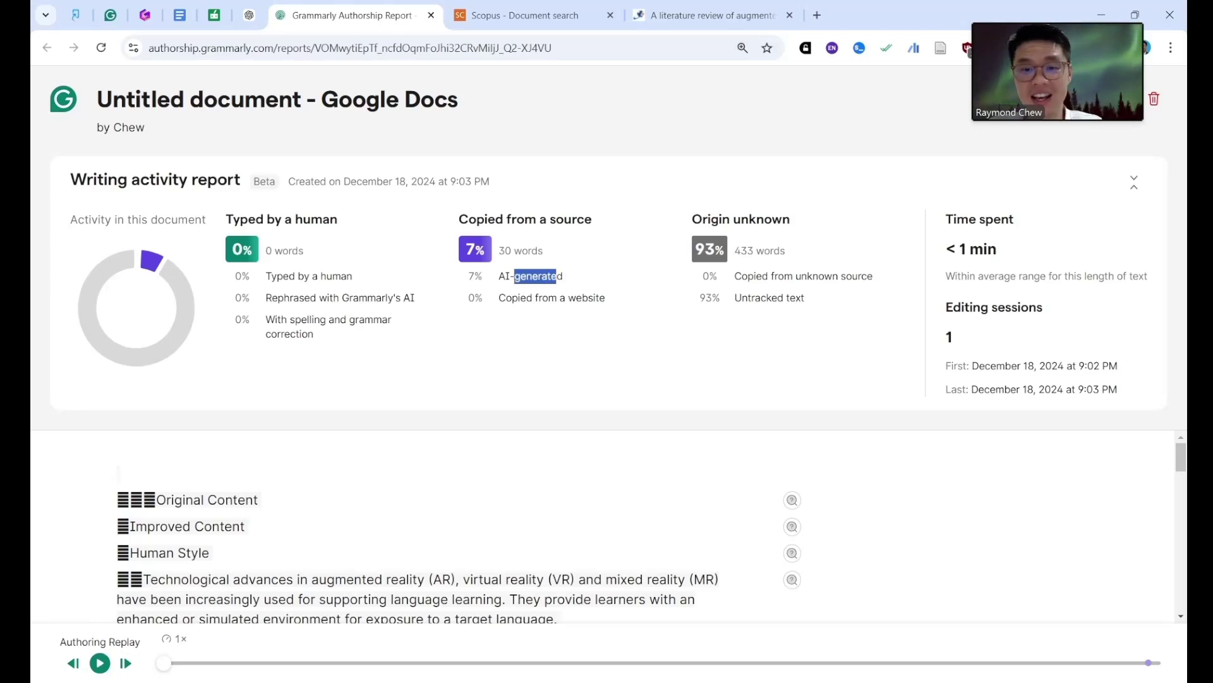
drag(742, 276, 824, 276)
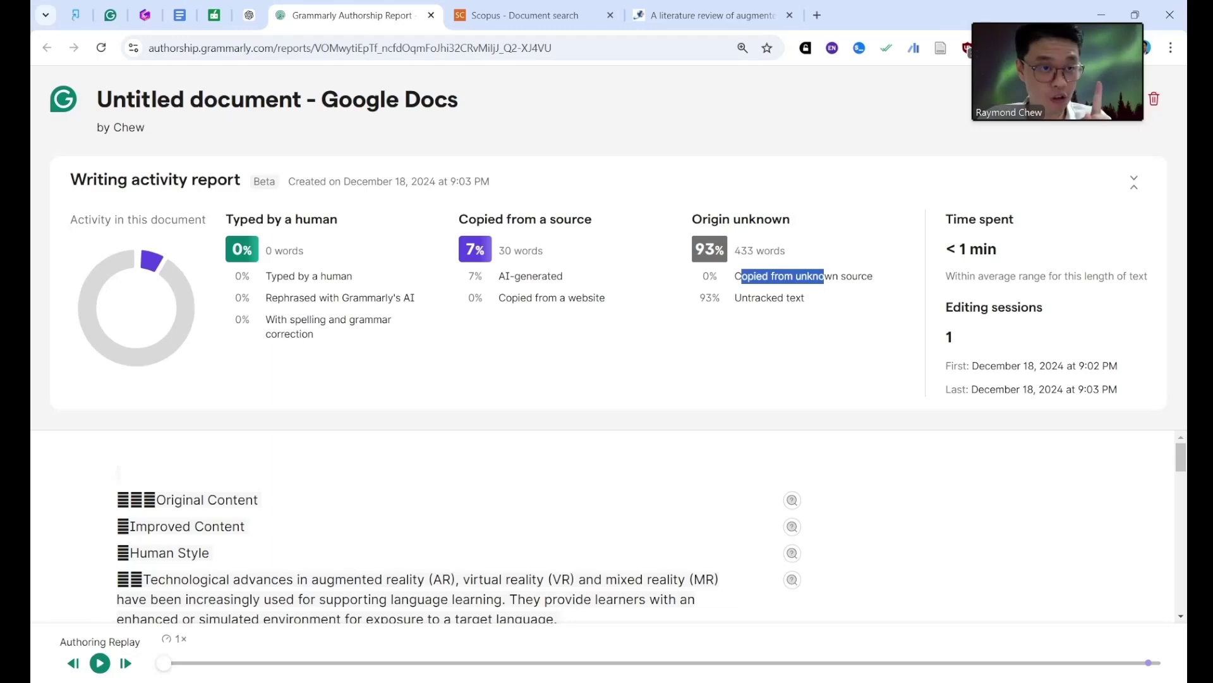
- Return to the document and add a new line below "I will try to edit some of the contents in here."
click(180, 15)
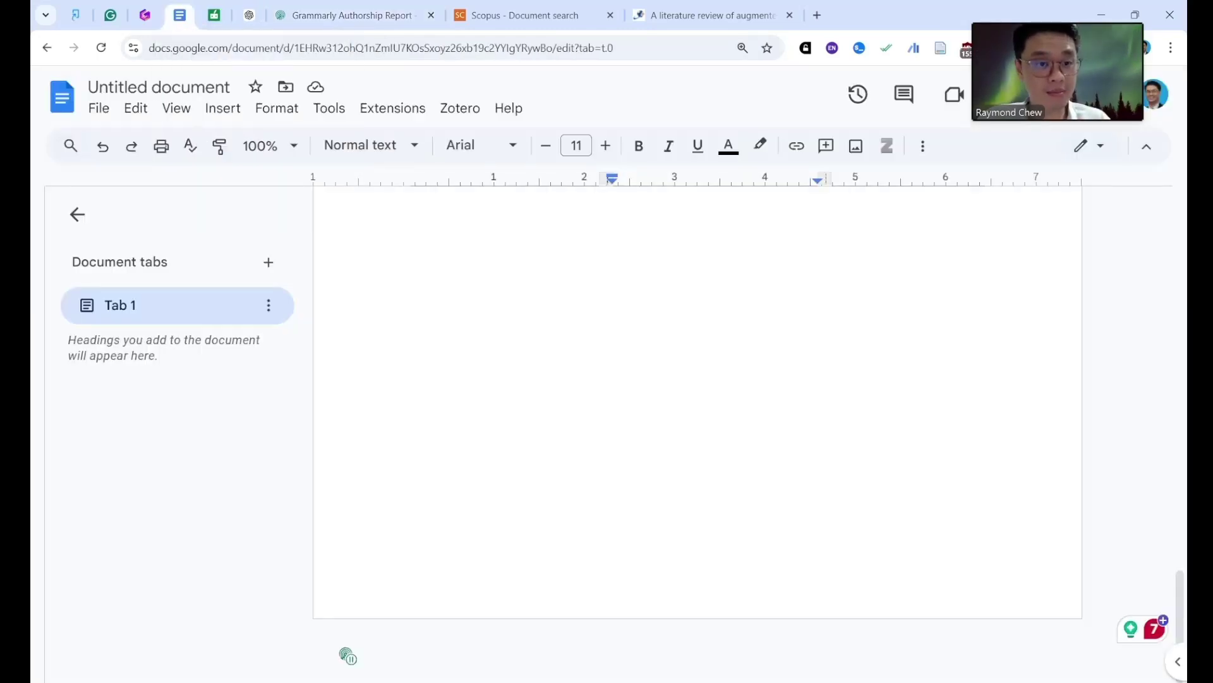
click(501, 263)
scroll(501, 263, up, 7)
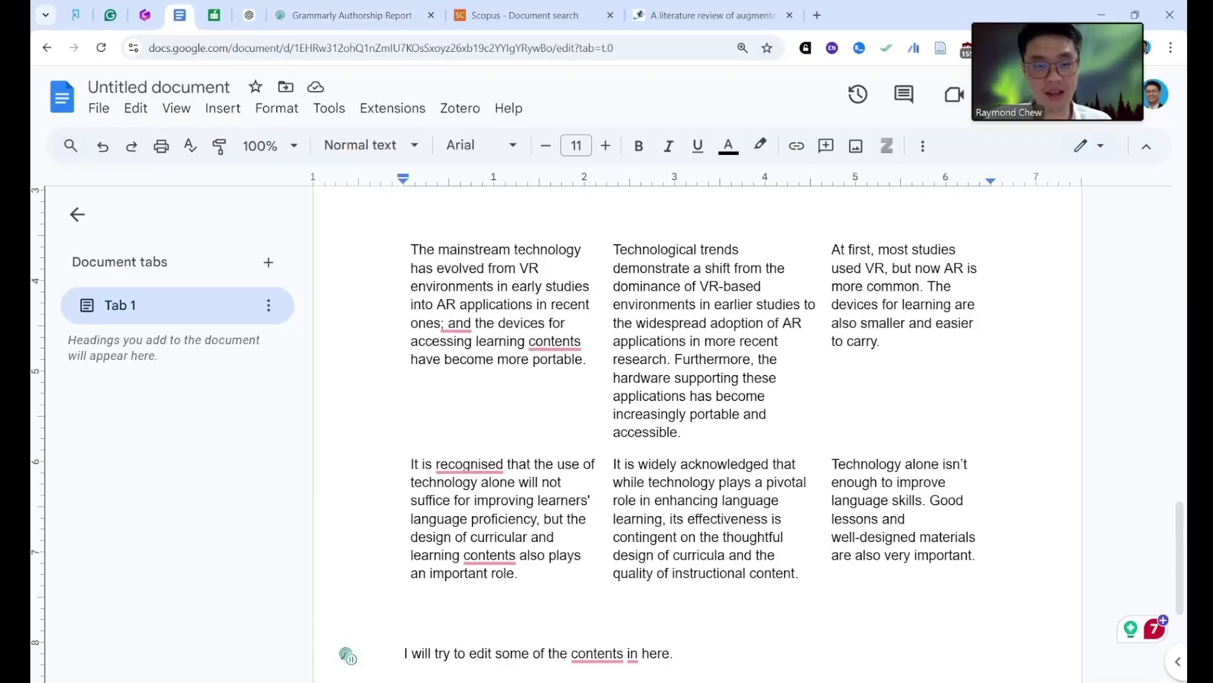
scroll(501, 263, down, 1)
scroll(697, 433, down, 5)
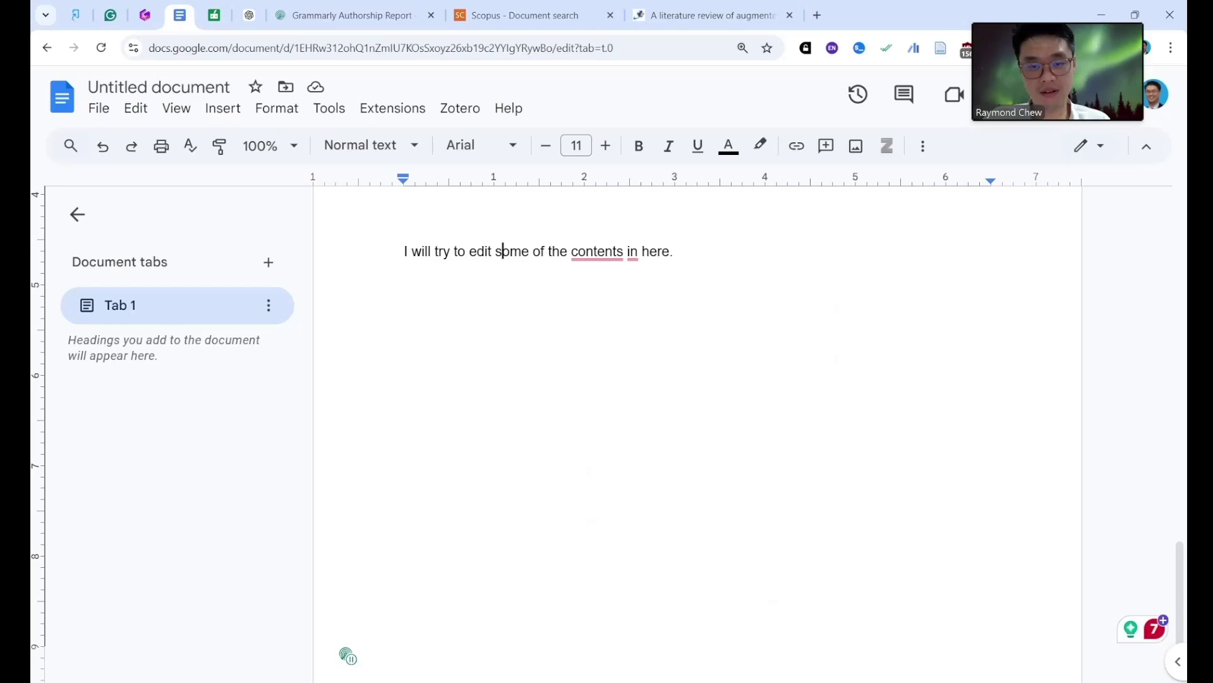
double_click(675, 251)
key(Return)
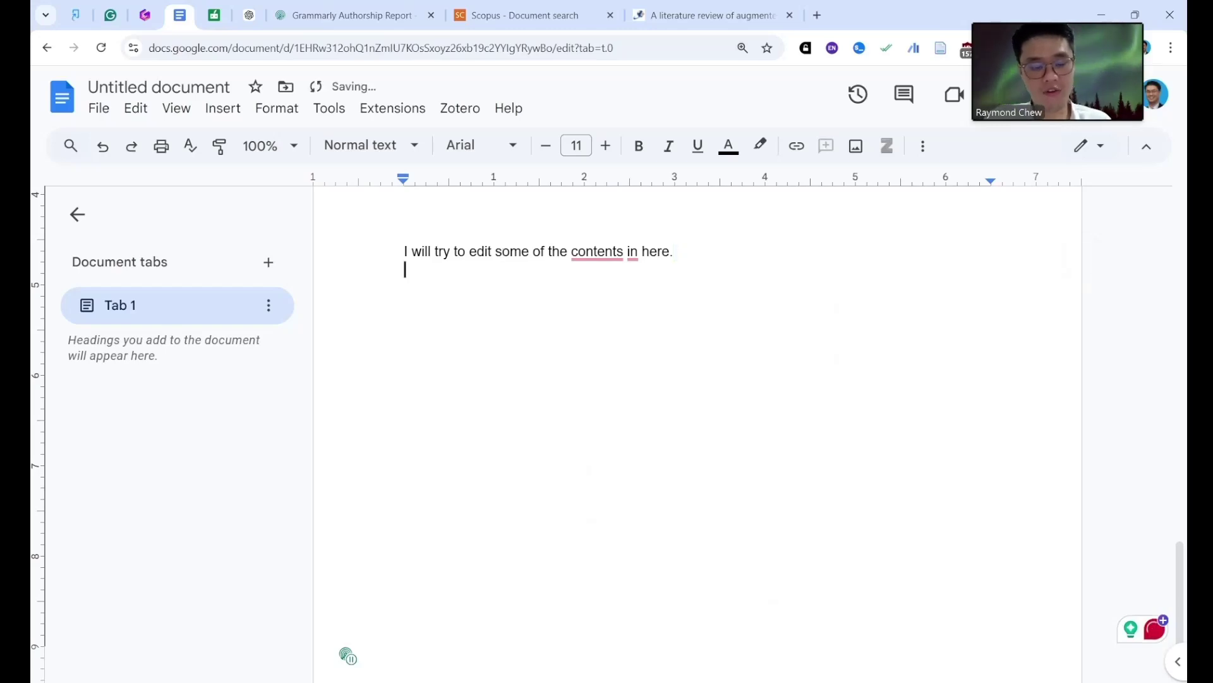
text(vs)
key(BackSpace)
text(for vr)
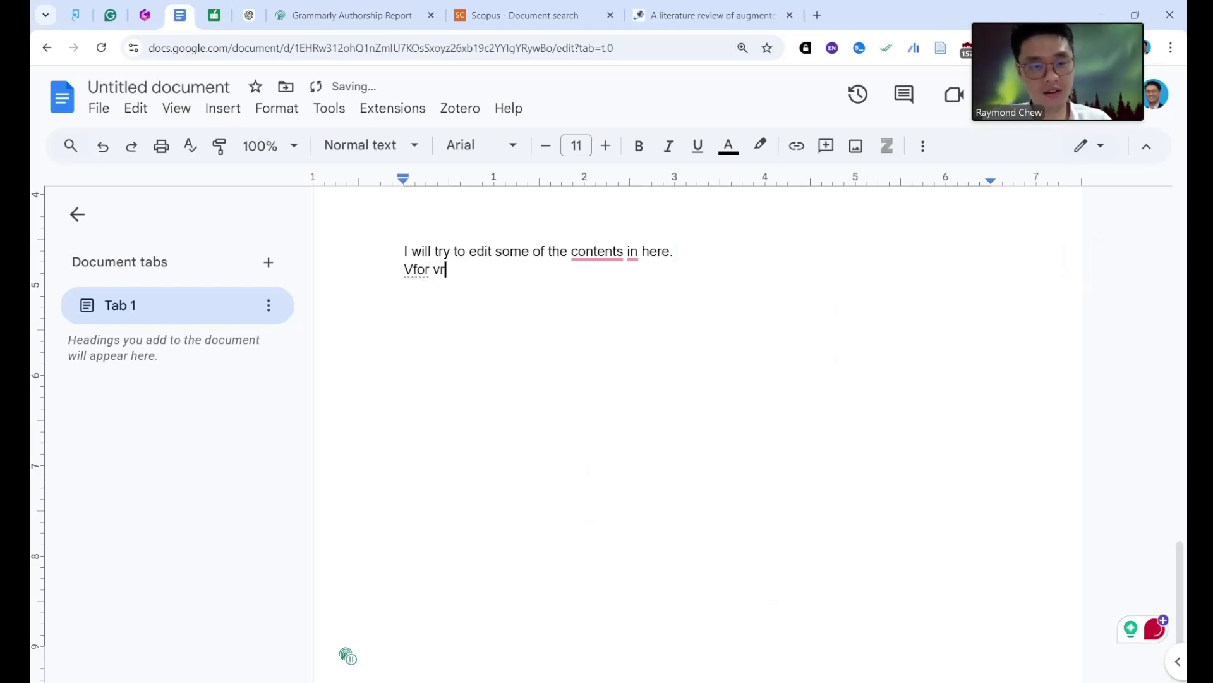
key(BackSpace)
key(BackSpace)
key(BackSpace)
key(BackSpace)
key(BackSpace)
key(BackSpace)
key(BackSpace)
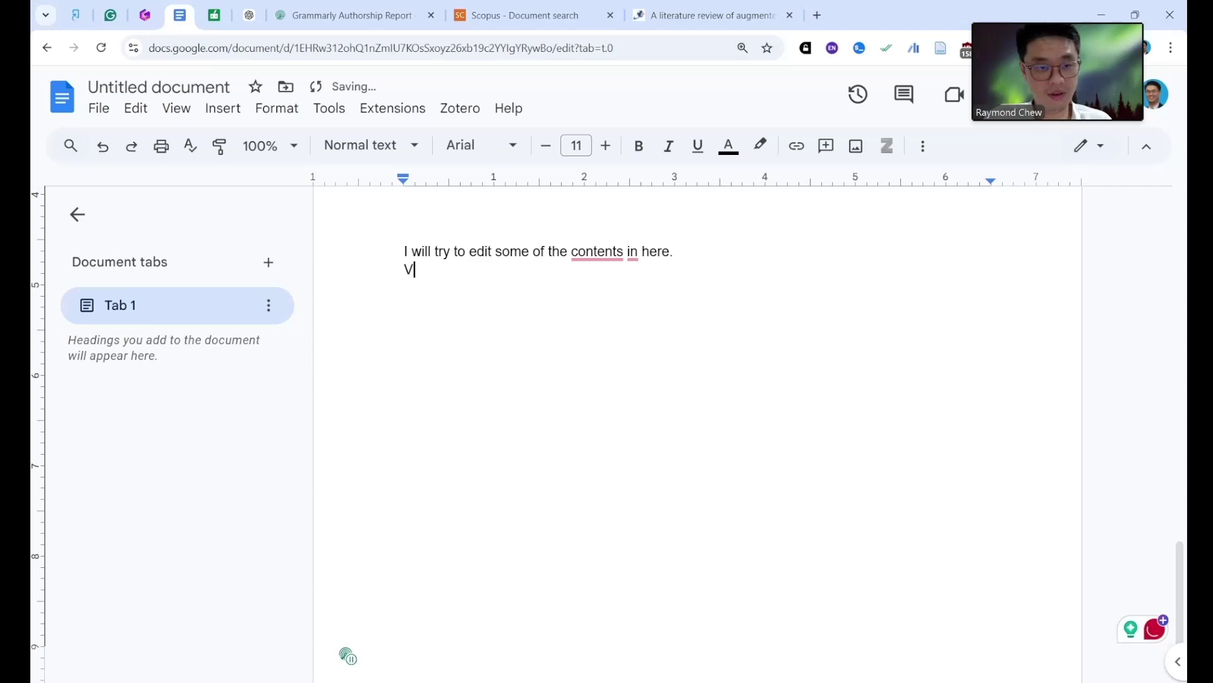
- Write "For vr, and ar, it is a very interesting" on the new line as the start of a sentence
text(For vr, )
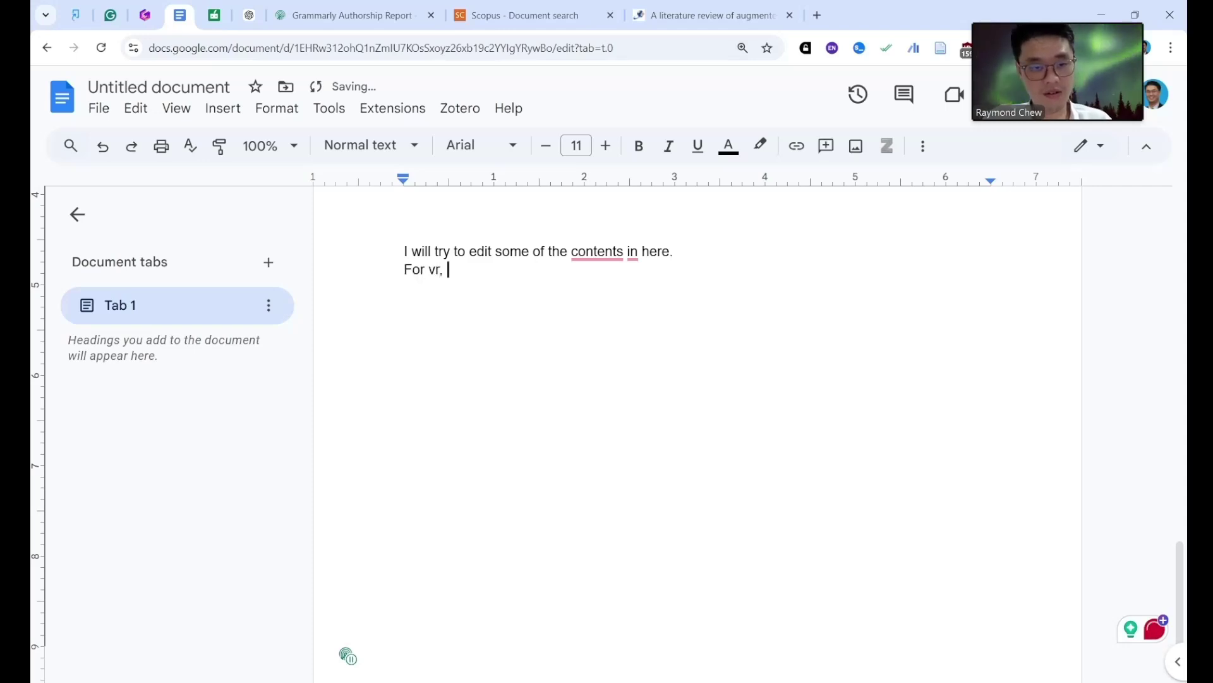
text(and ar, it )
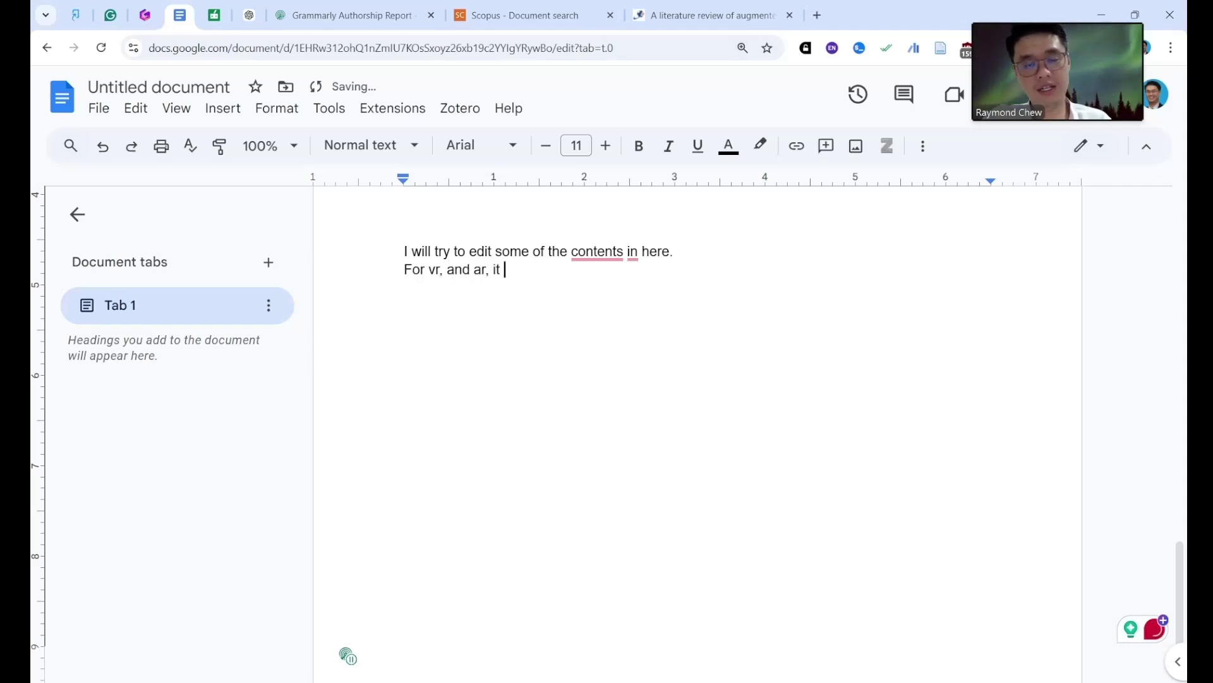
text(is a)
text( very in)
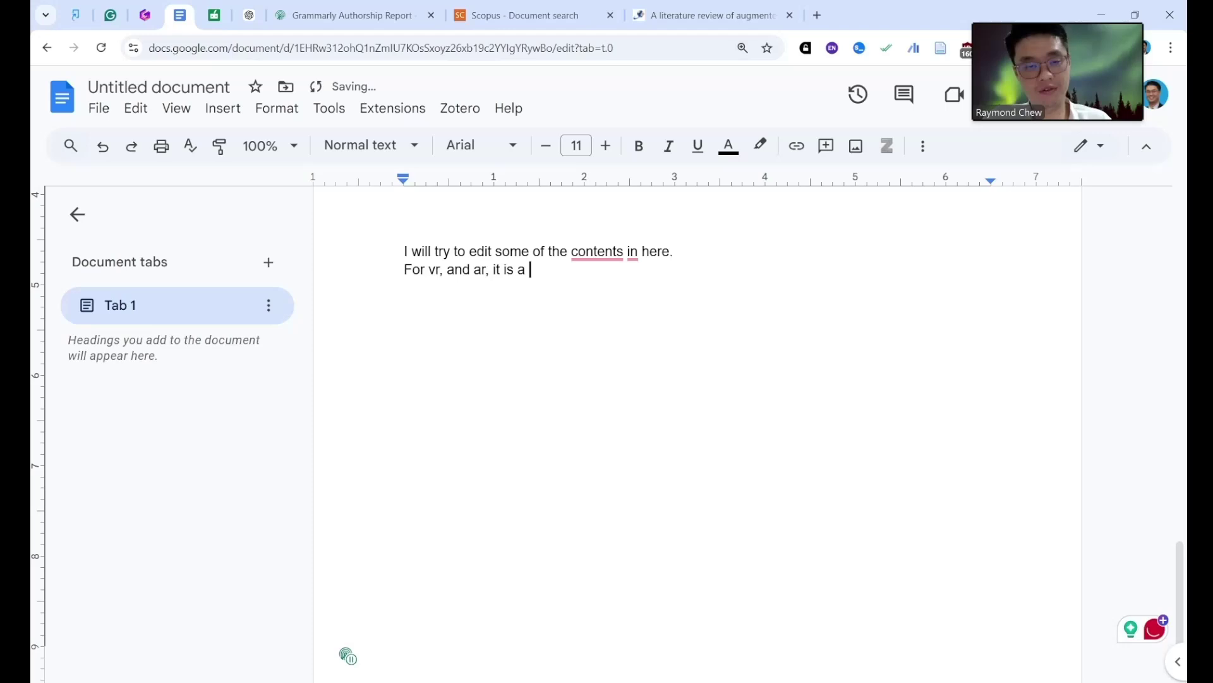
text(teresting topi)
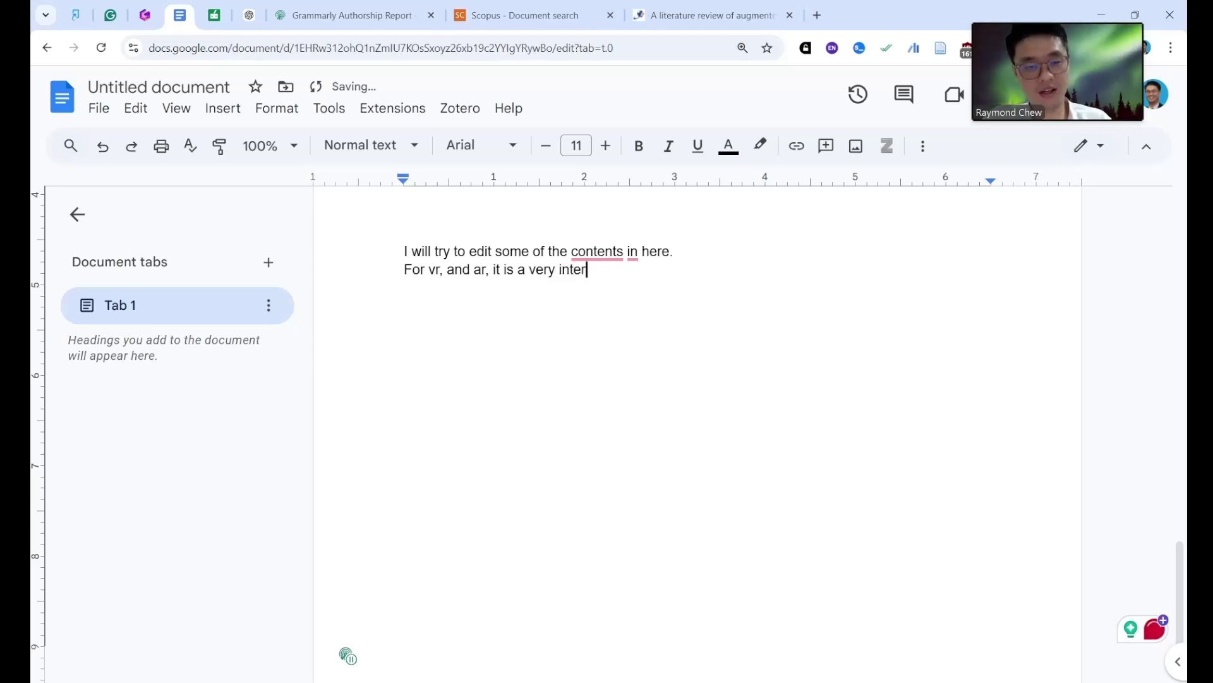
- Continue the sentence with the words "topic among", correcting the misspelled "topic"
key(BackSpace)
key(BackSpace)
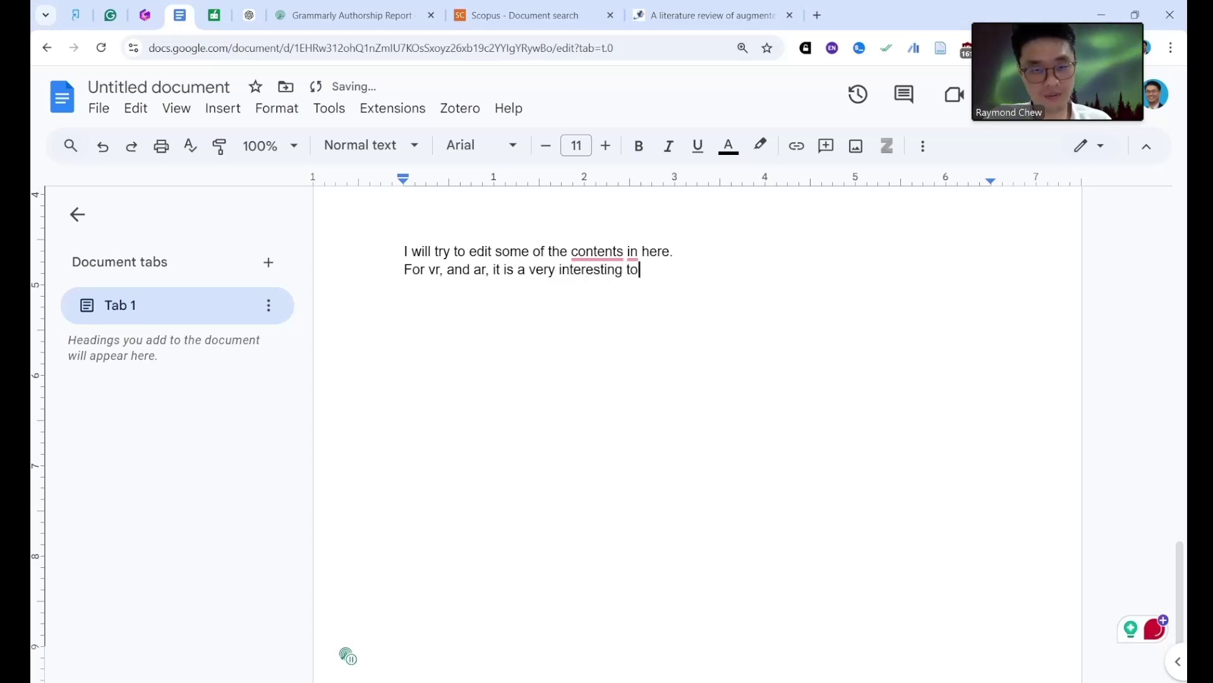
text(ic among)
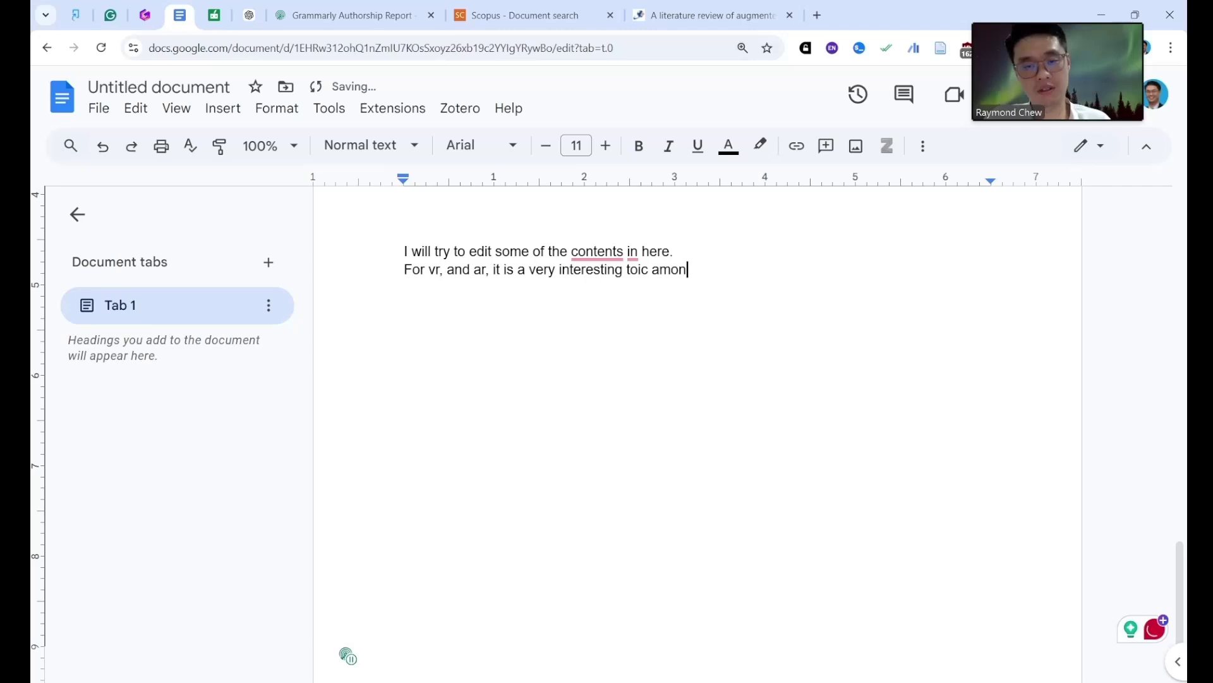
key(BackSpace)
key(BackSpace)
key(BackSpace)
key(BackSpace)
key(BackSpace)
key(BackSpace)
key(BackSpace)
key(BackSpace)
key(BackSpace)
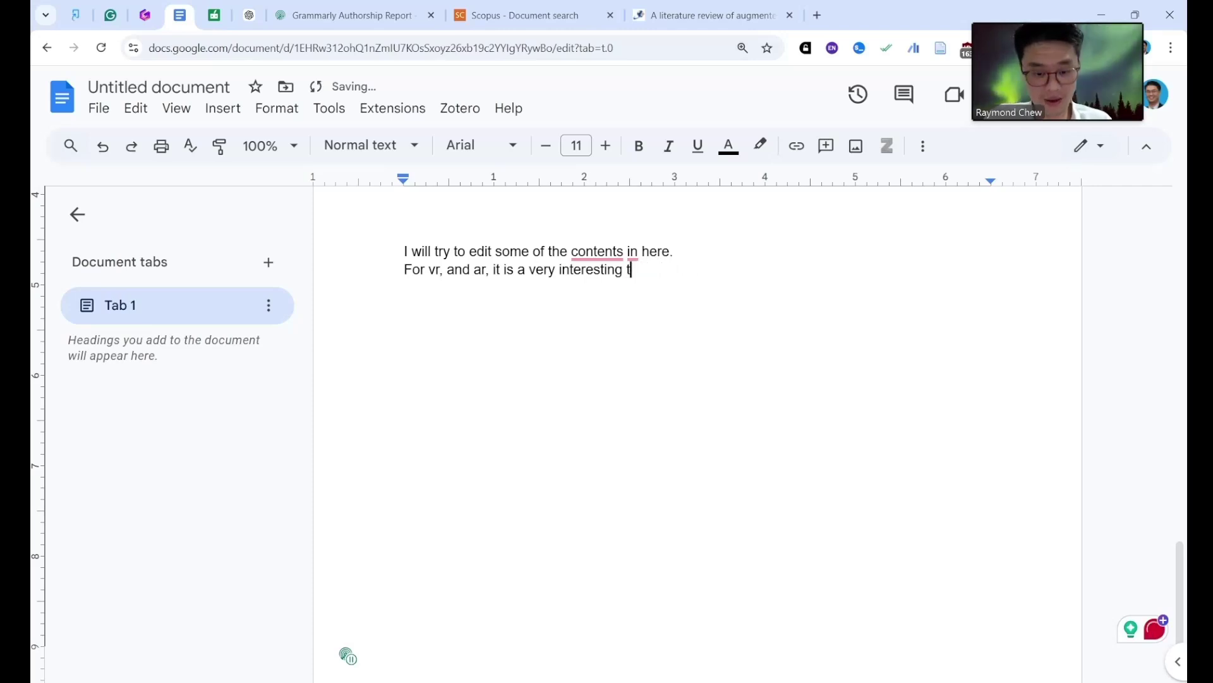
text(opic a)
key(BackSpace)
key(BackSpace)
key(BackSpace)
key(BackSpace)
key(BackSpace)
key(BackSpace)
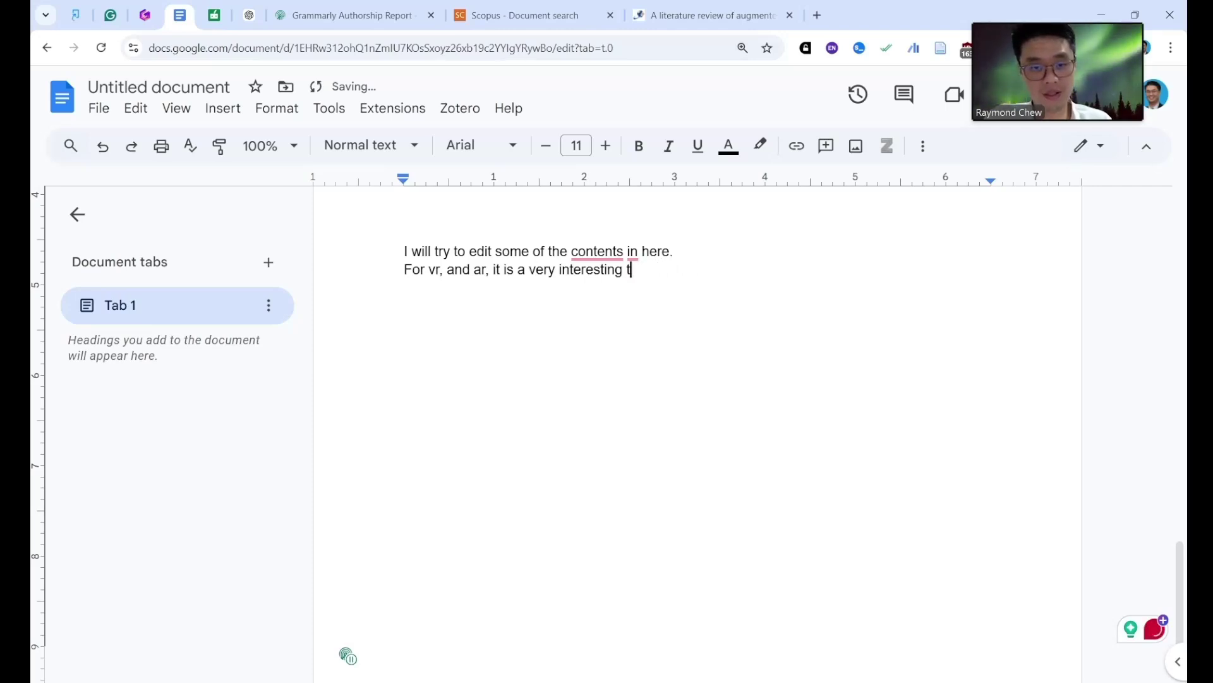
text(opic amon)
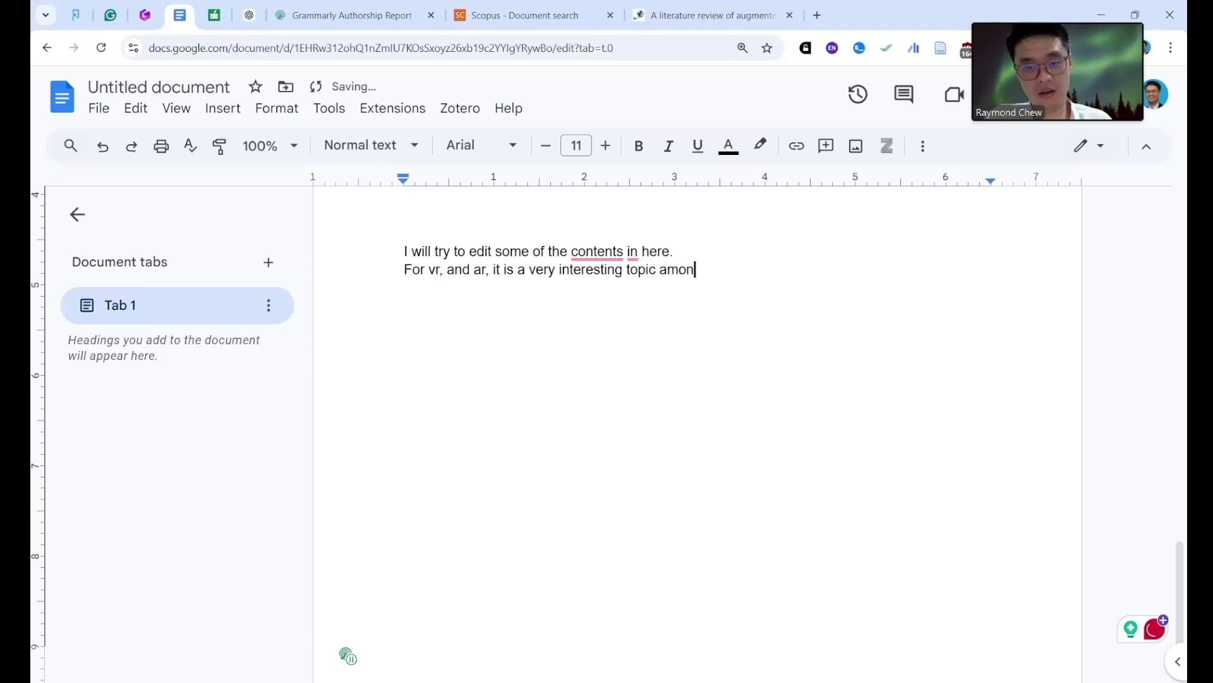
text(g the fo)
- Continue the sentence after "among" with "the younger generation because"
key(BackSpace)
key(BackSpace)
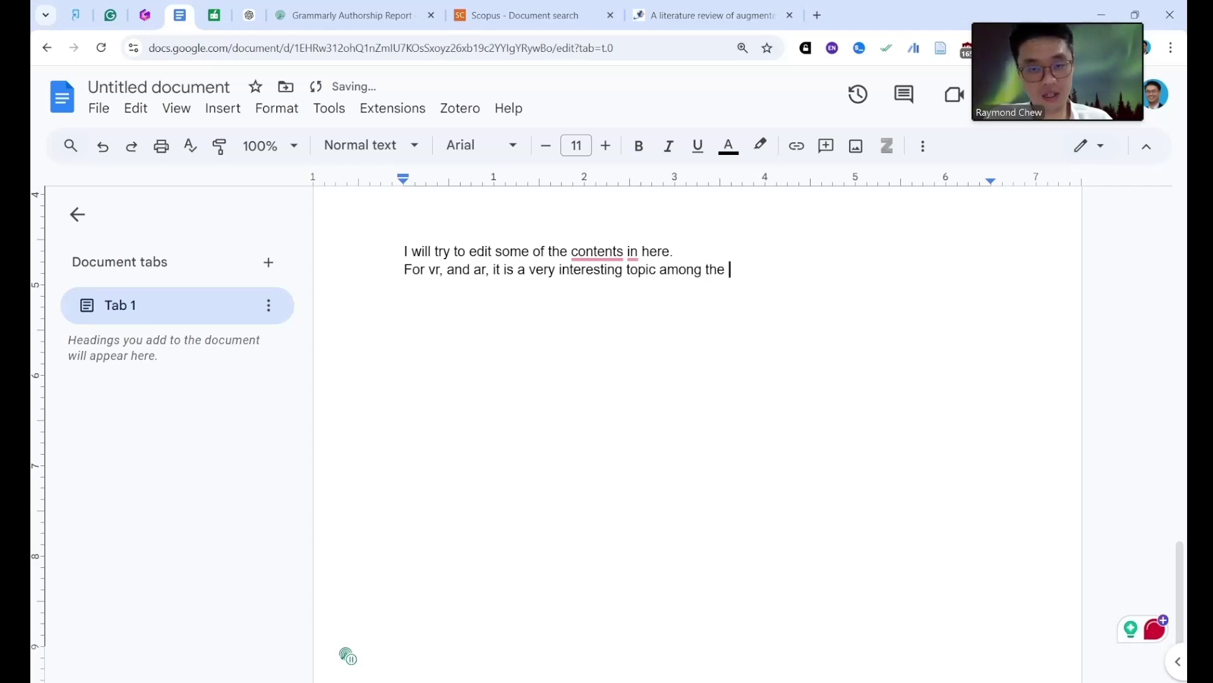
text(younger g)
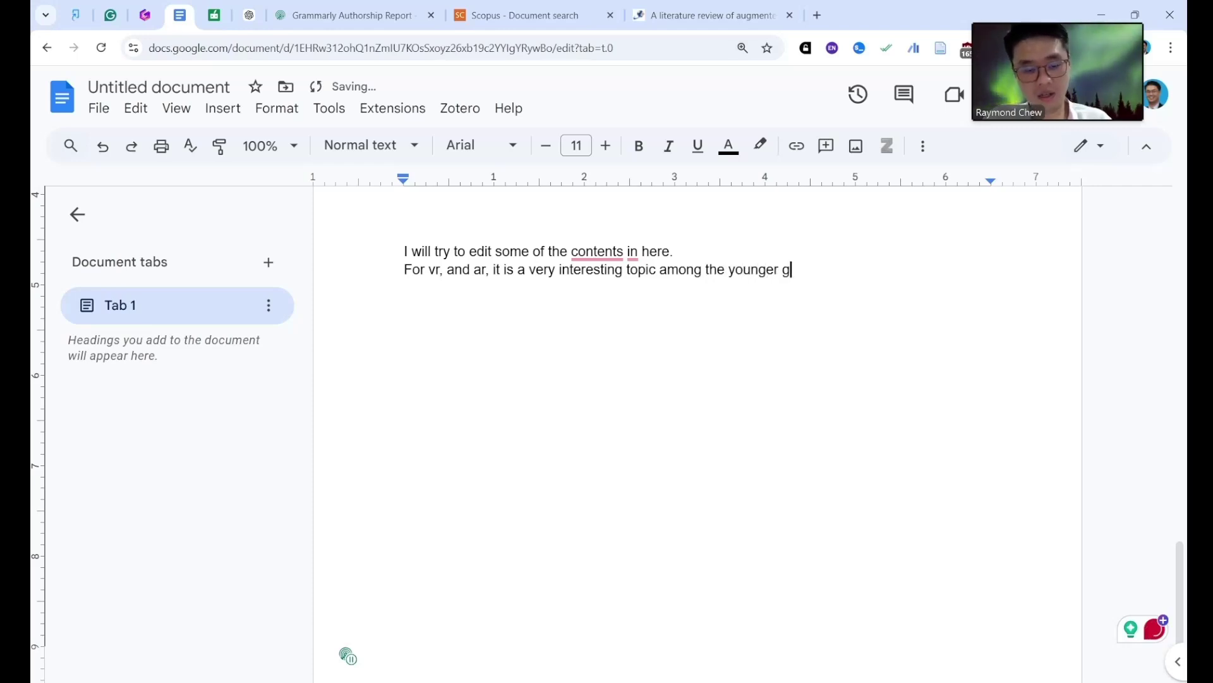
text(eneration becau)
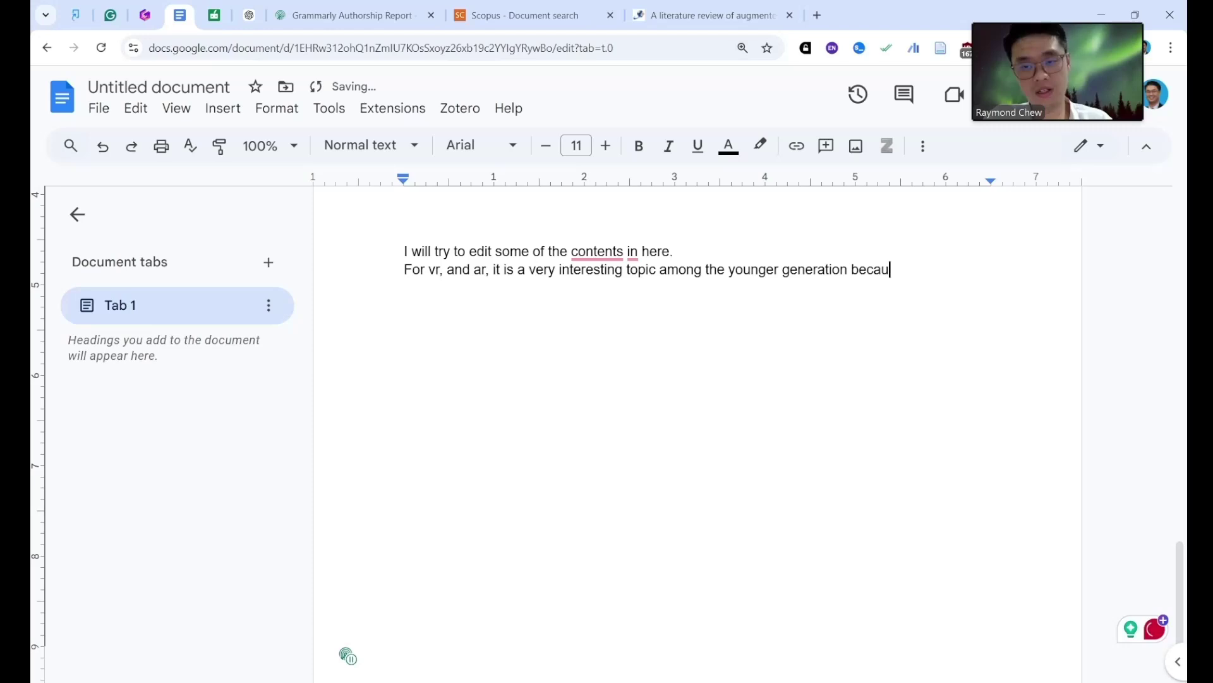
text(se thjey)
- Extend the sentence with "they like to explore new", correcting the misspelled "they"
key(BackSpace)
key(BackSpace)
key(BackSpace)
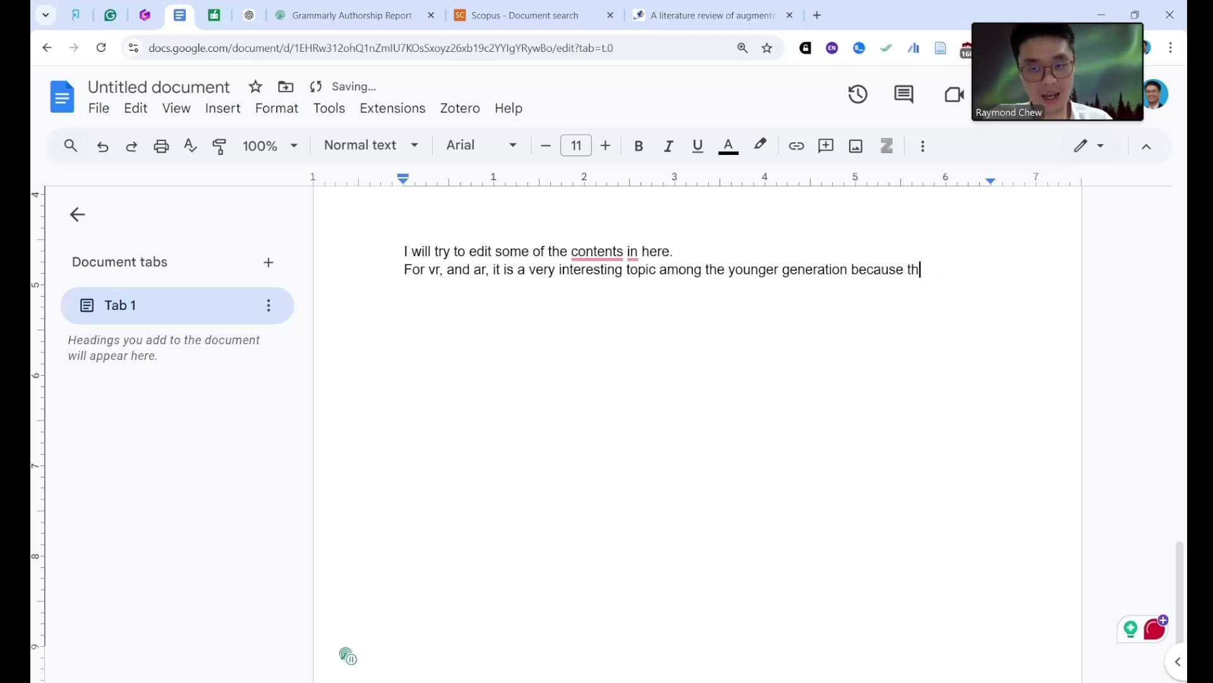
text(ey )
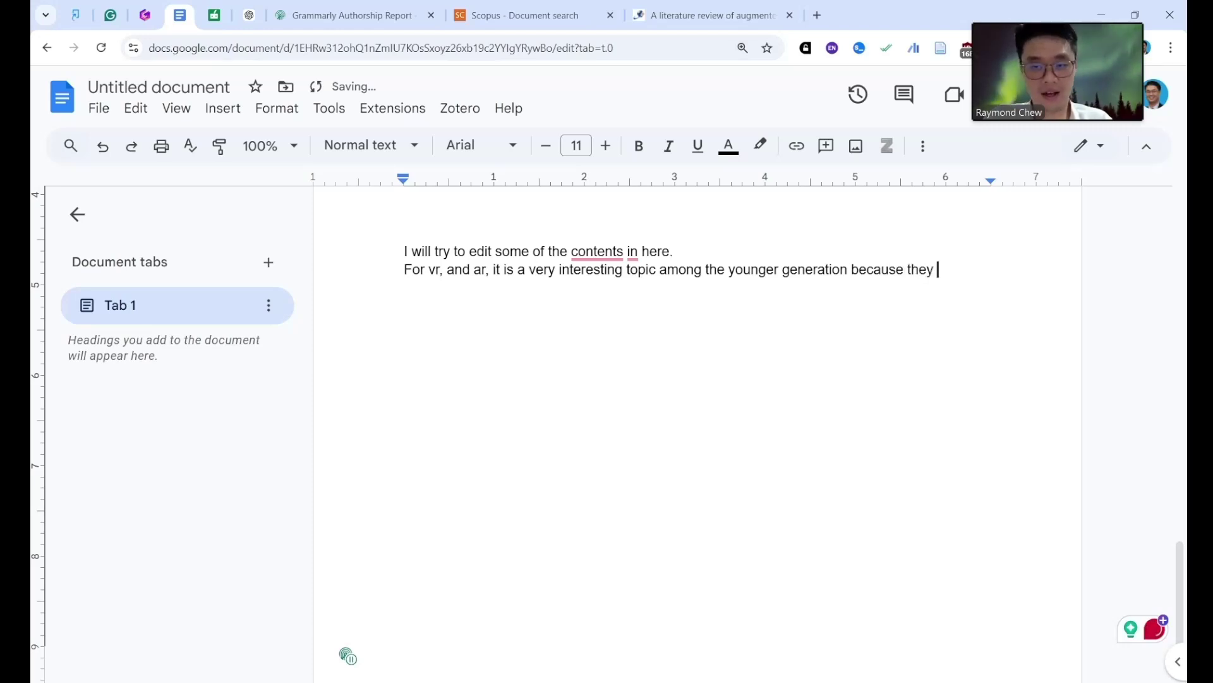
text(like to )
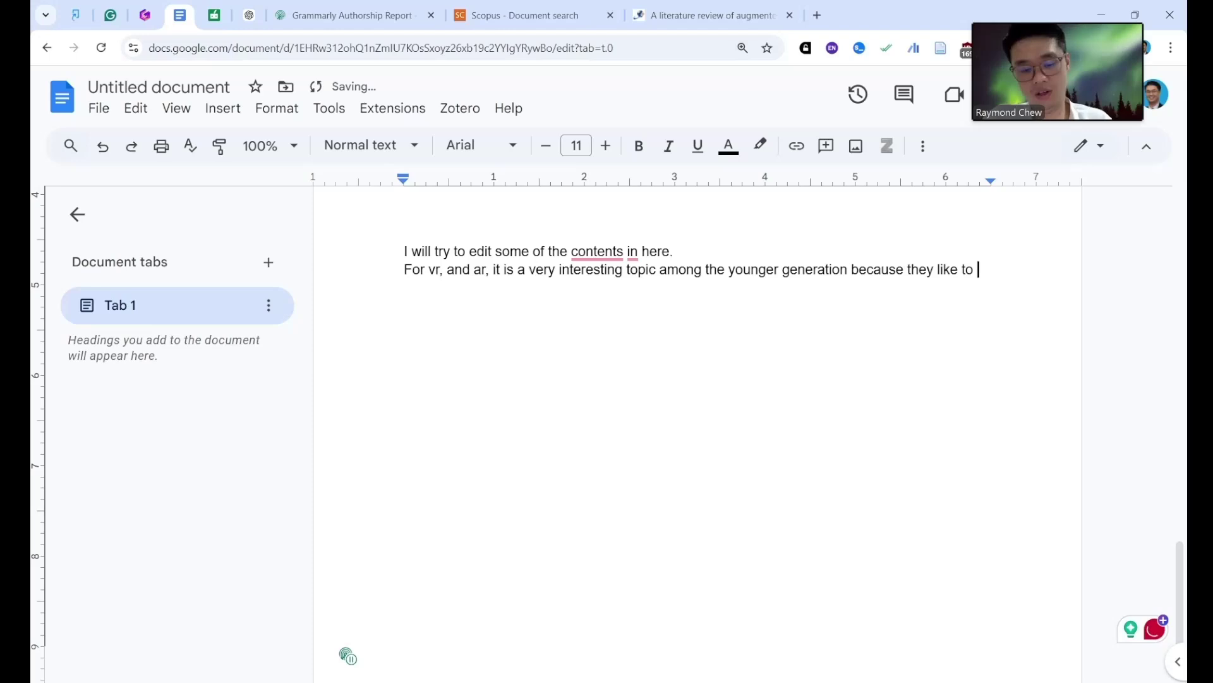
text(explore new)
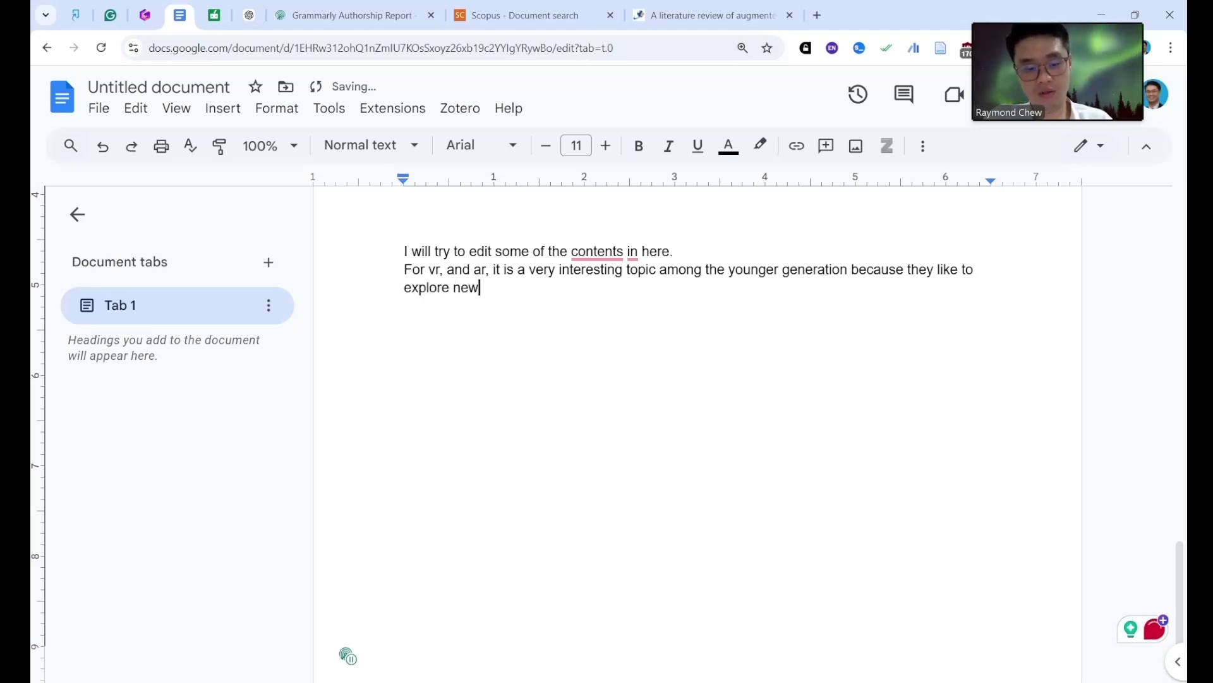
text( techo)
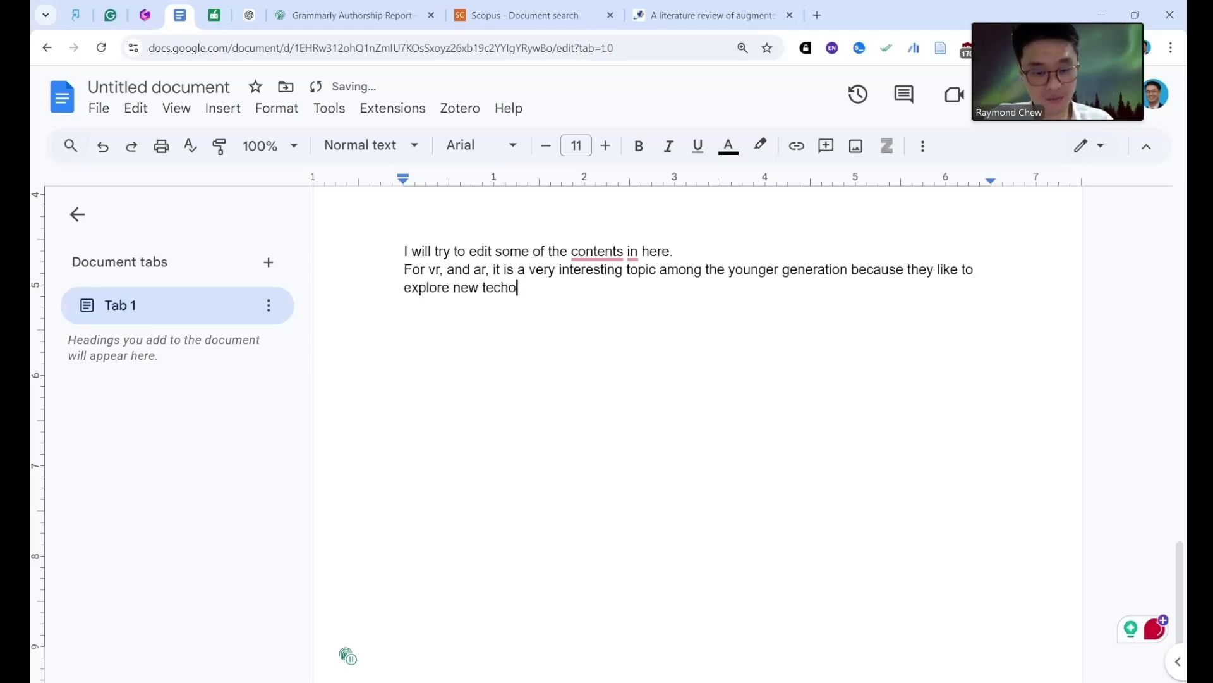
- Finish the sentence with "technology in language learning.", correcting the misspelled words
key(BackSpace)
text(nology in )
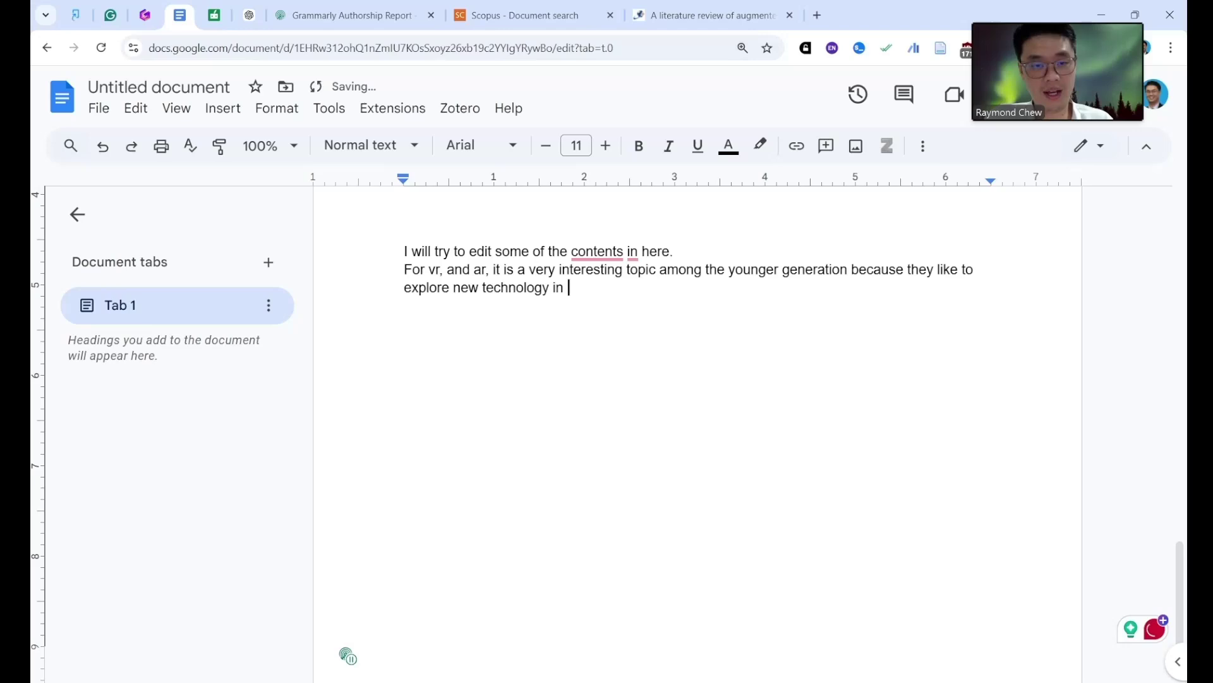
text(lanuguage)
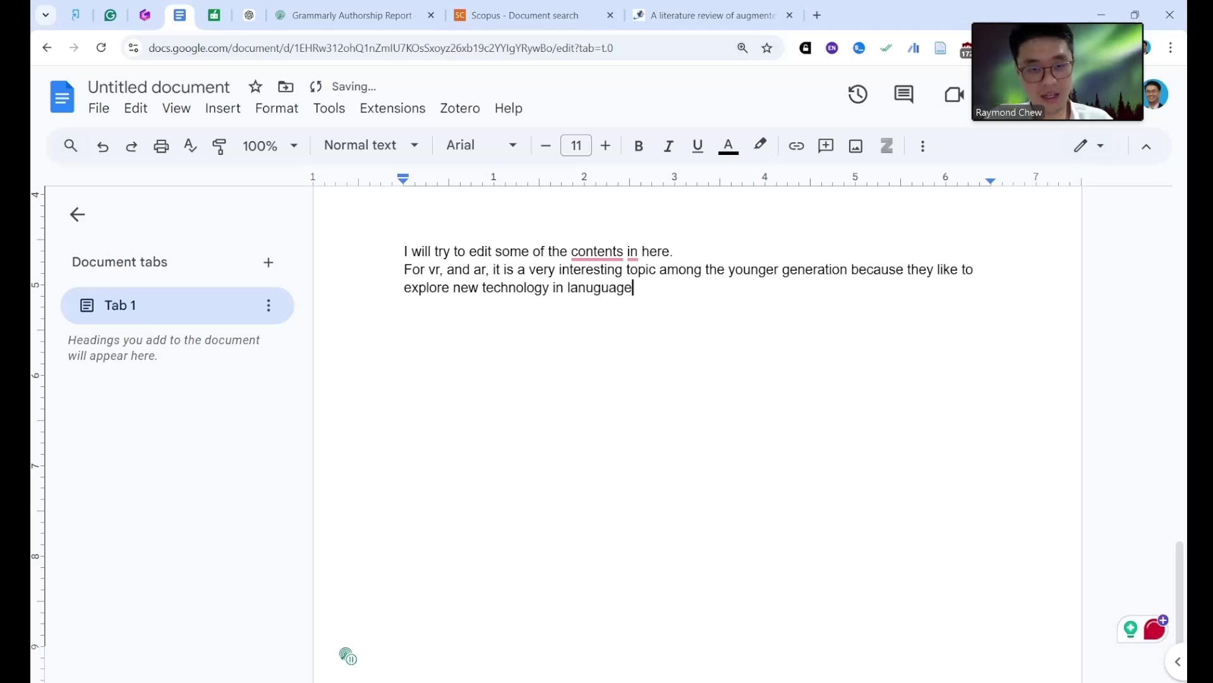
key(BackSpace)
key(BackSpace)
key(BackSpace)
key(BackSpace)
key(BackSpace)
key(BackSpace)
text(guage learnon)
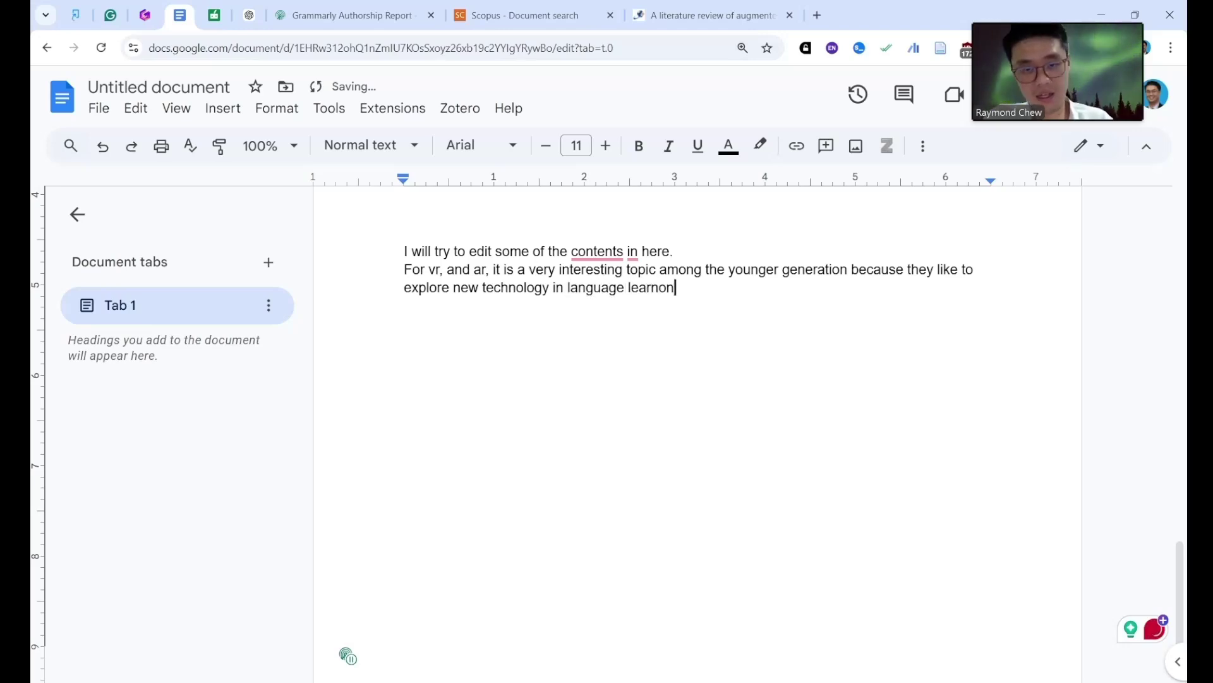
text(g)
key(BackSpace)
key(BackSpace)
key(BackSpace)
text(ing)
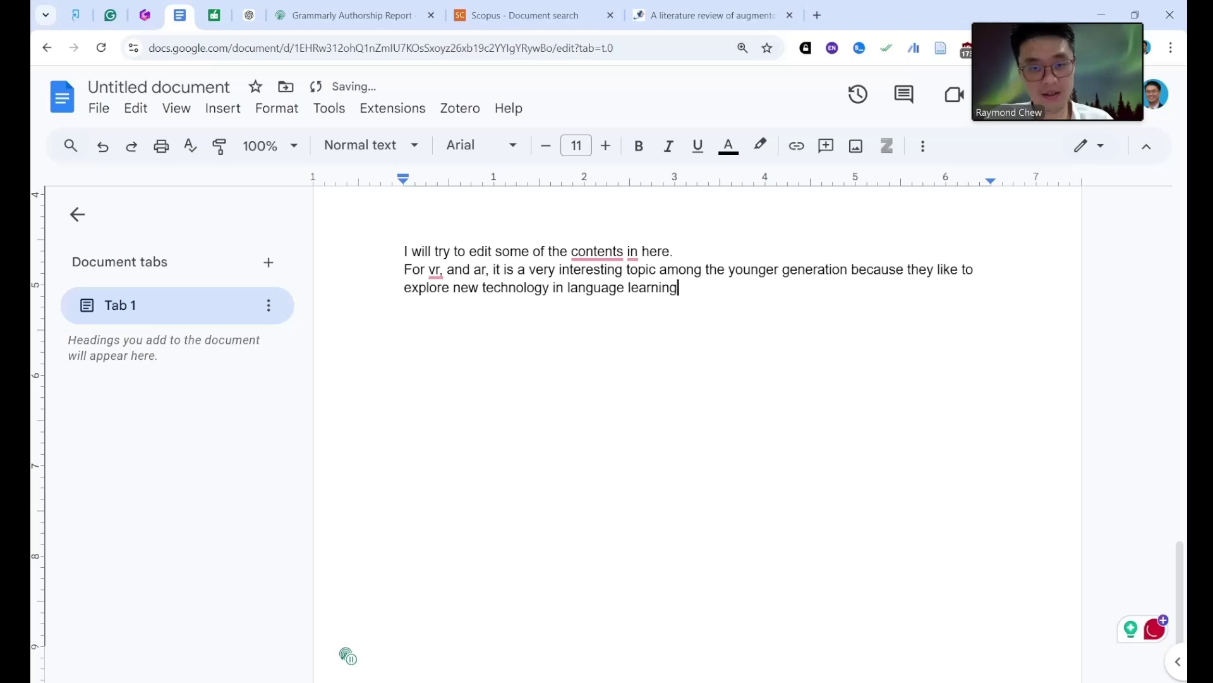
text(.)
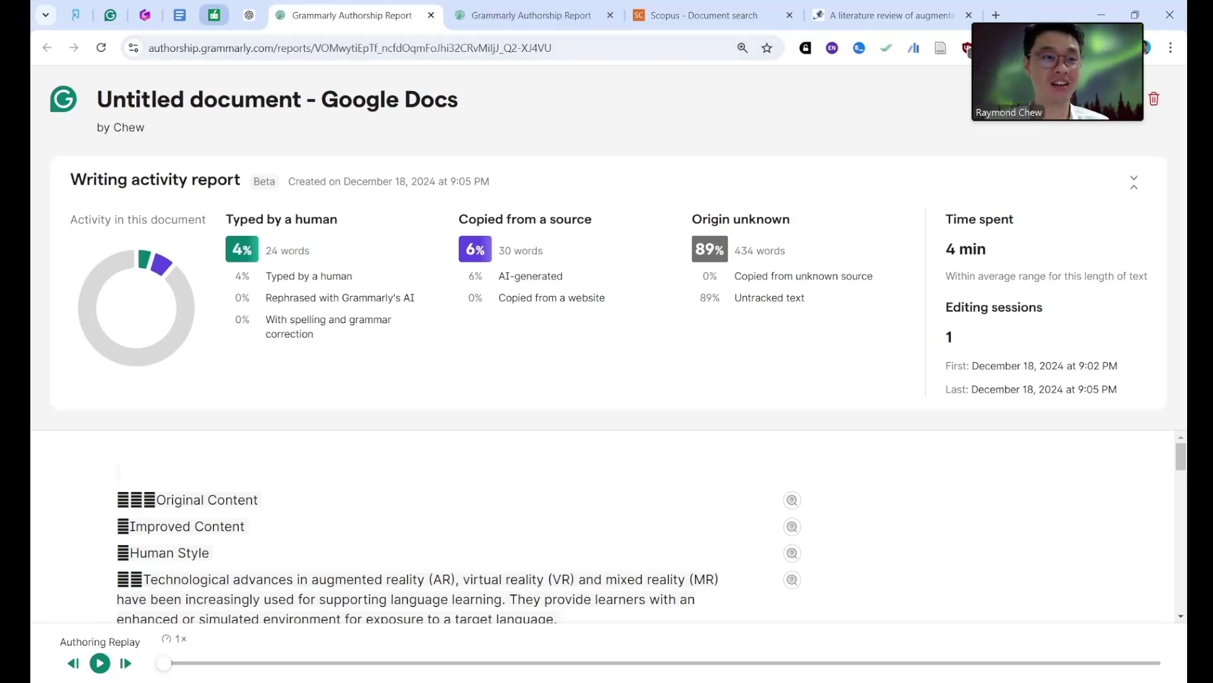
- Return to the document and replace the "For vr, and ar" sentence with Grammarly's "Rewrite for an ESL audience" version
click(180, 15)
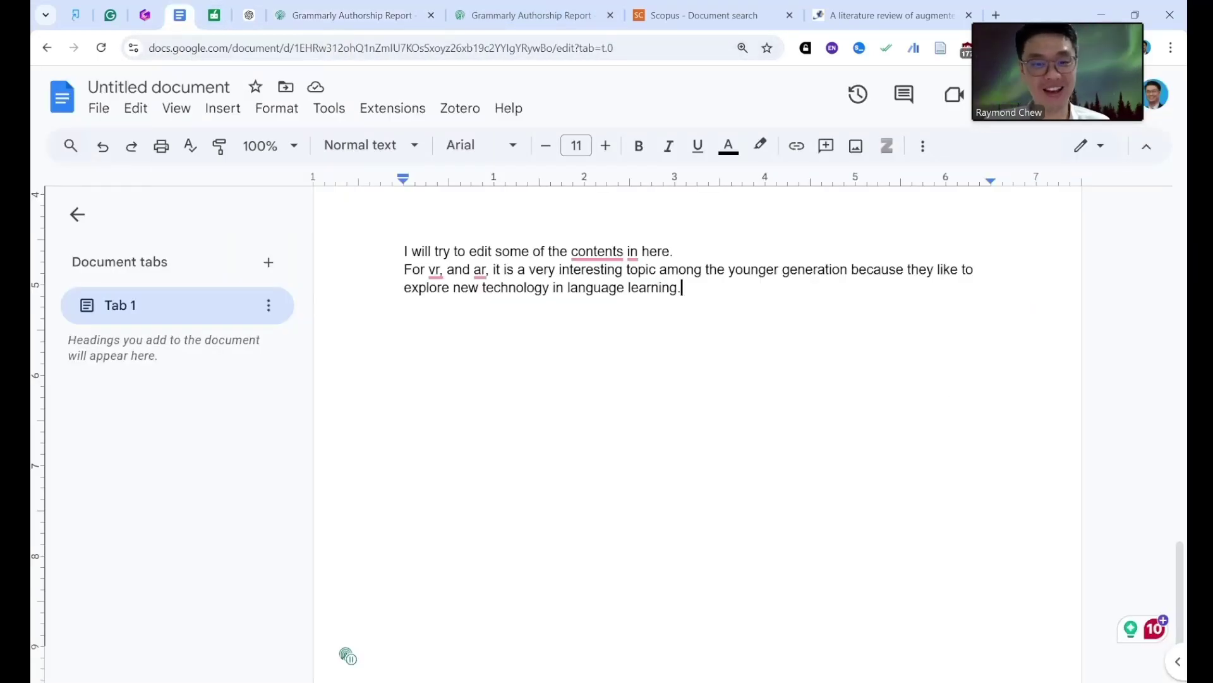
drag(682, 288, 404, 270)
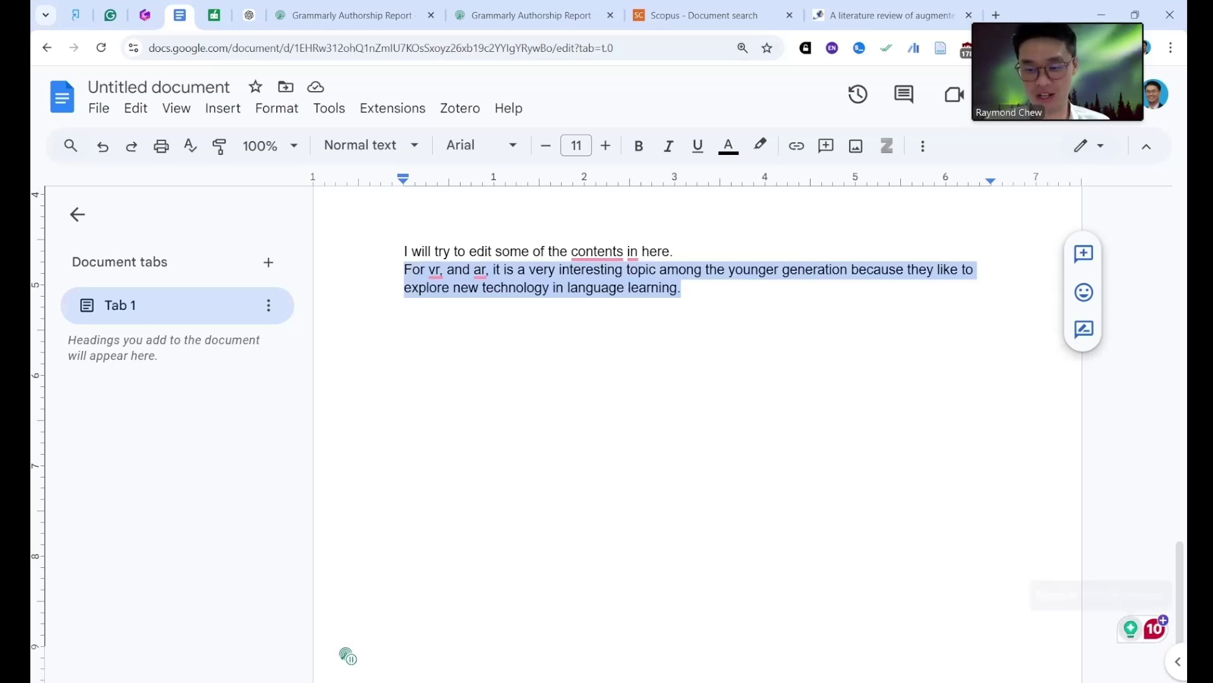
click(1131, 628)
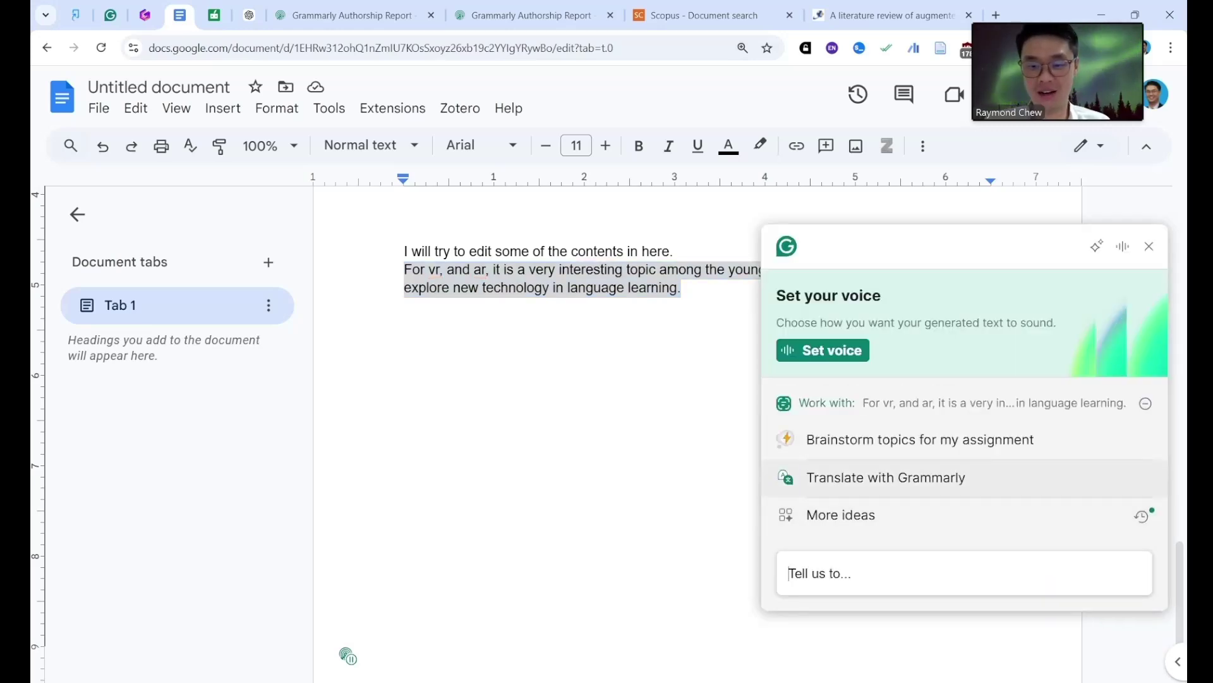
click(840, 514)
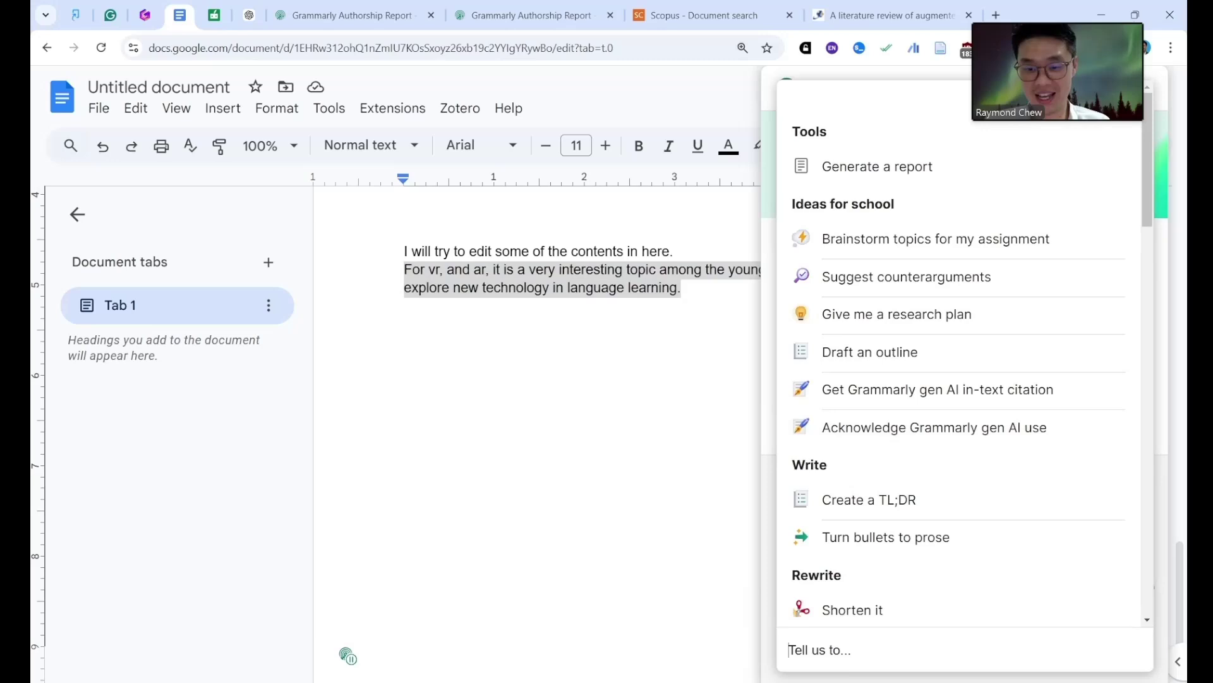
scroll(948, 436, down, 12)
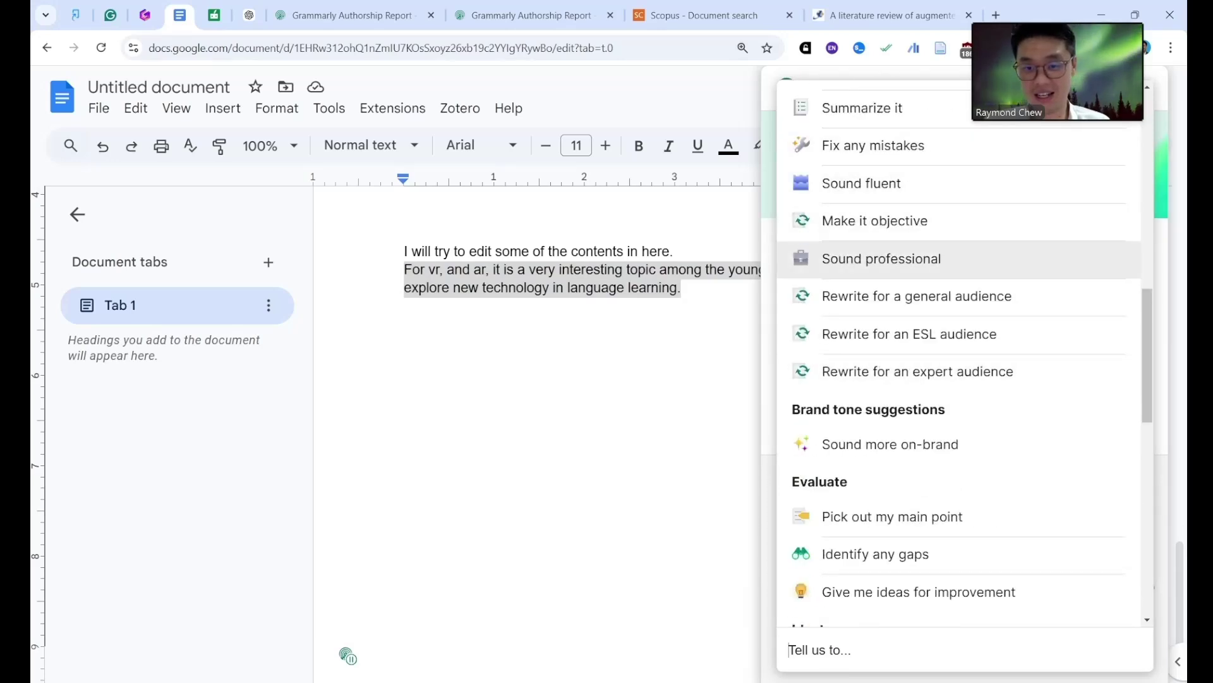
click(954, 333)
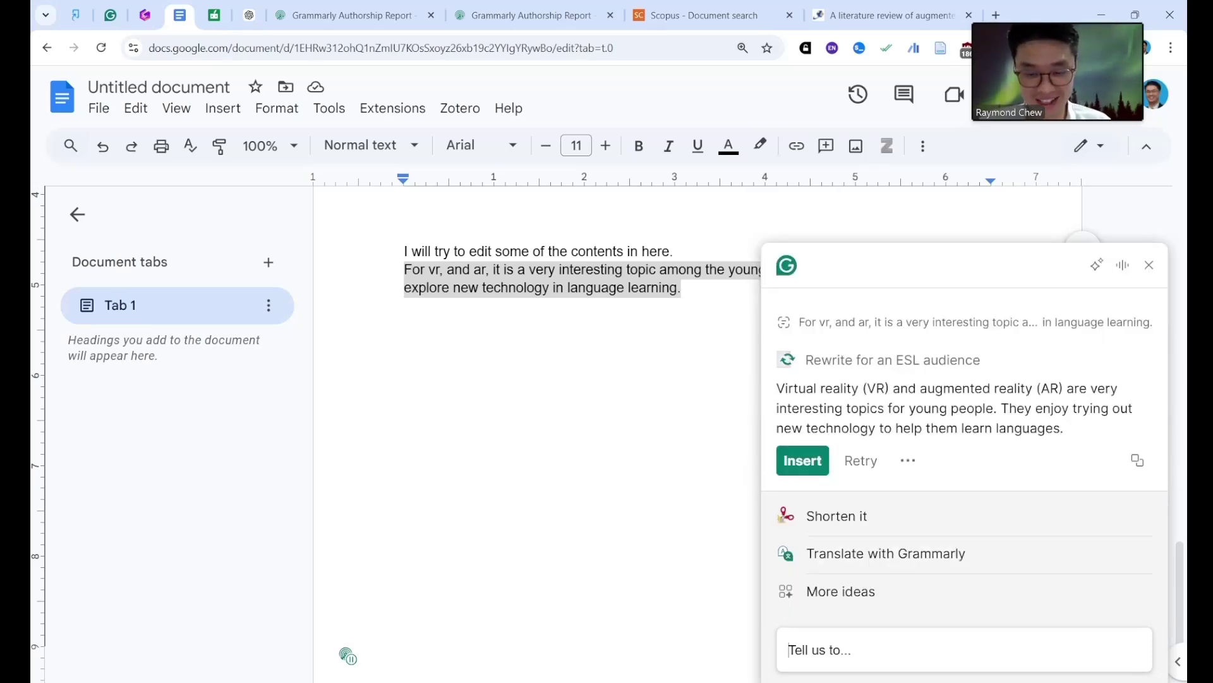
click(803, 460)
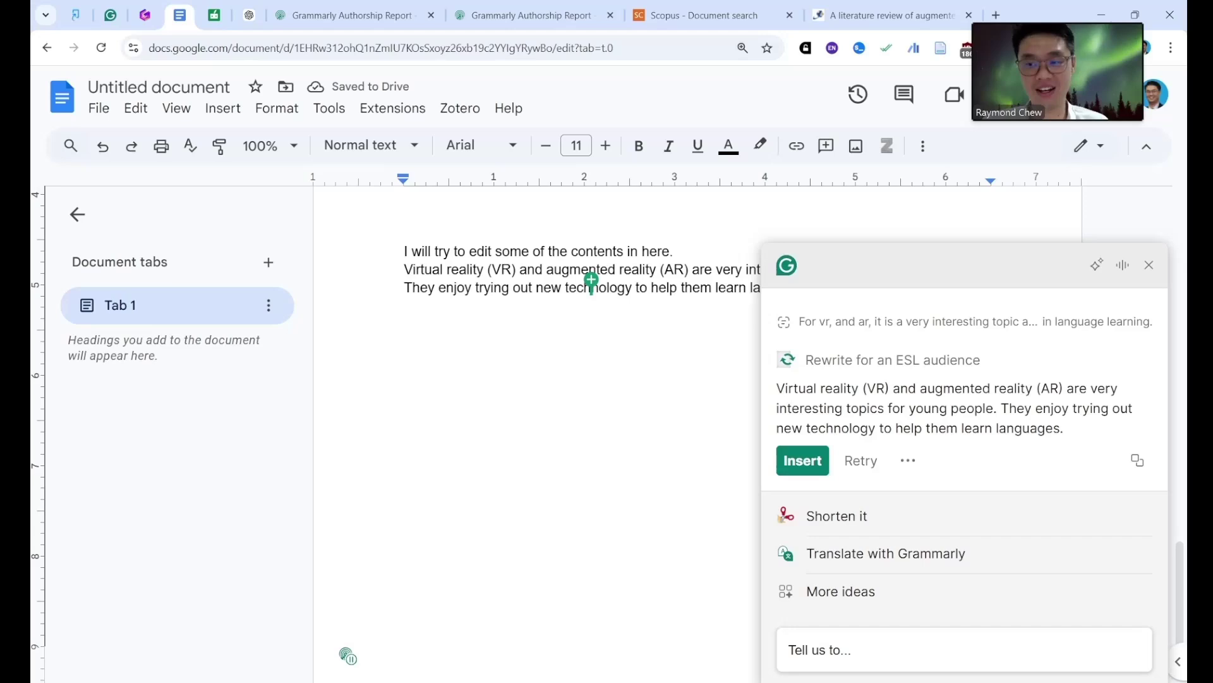
click(1149, 265)
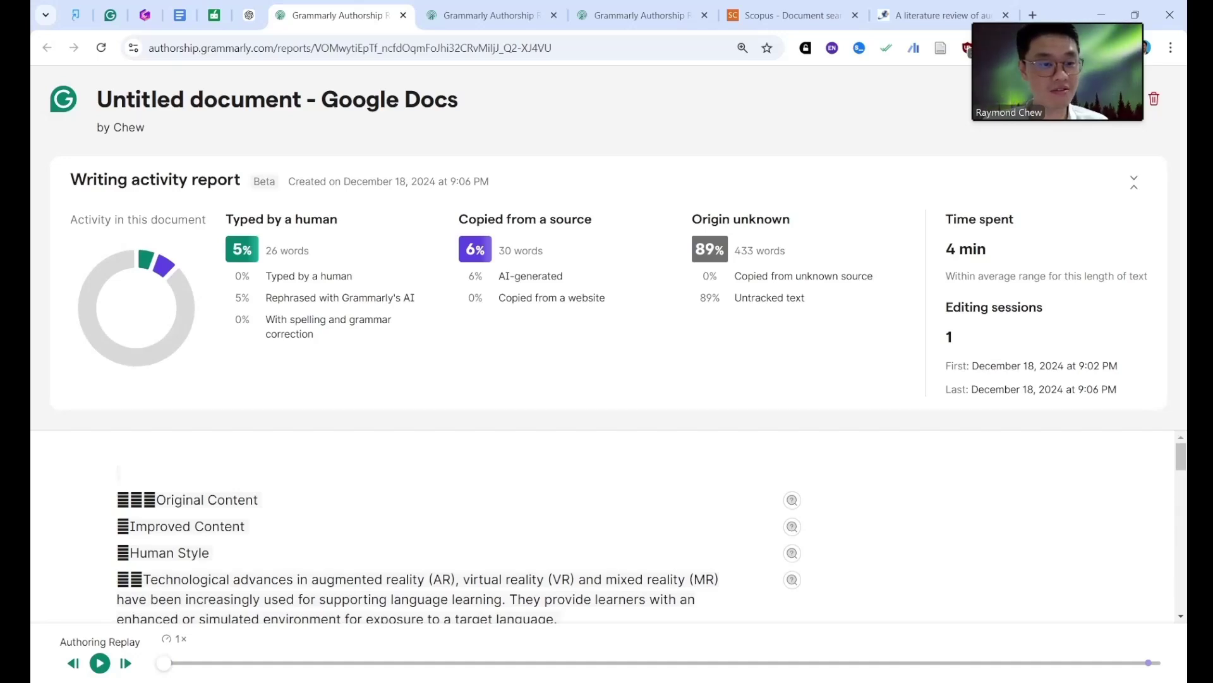
- Compare the newest Authorship report with the previous one, looking at the "Typed by a human" breakdown
click(490, 15)
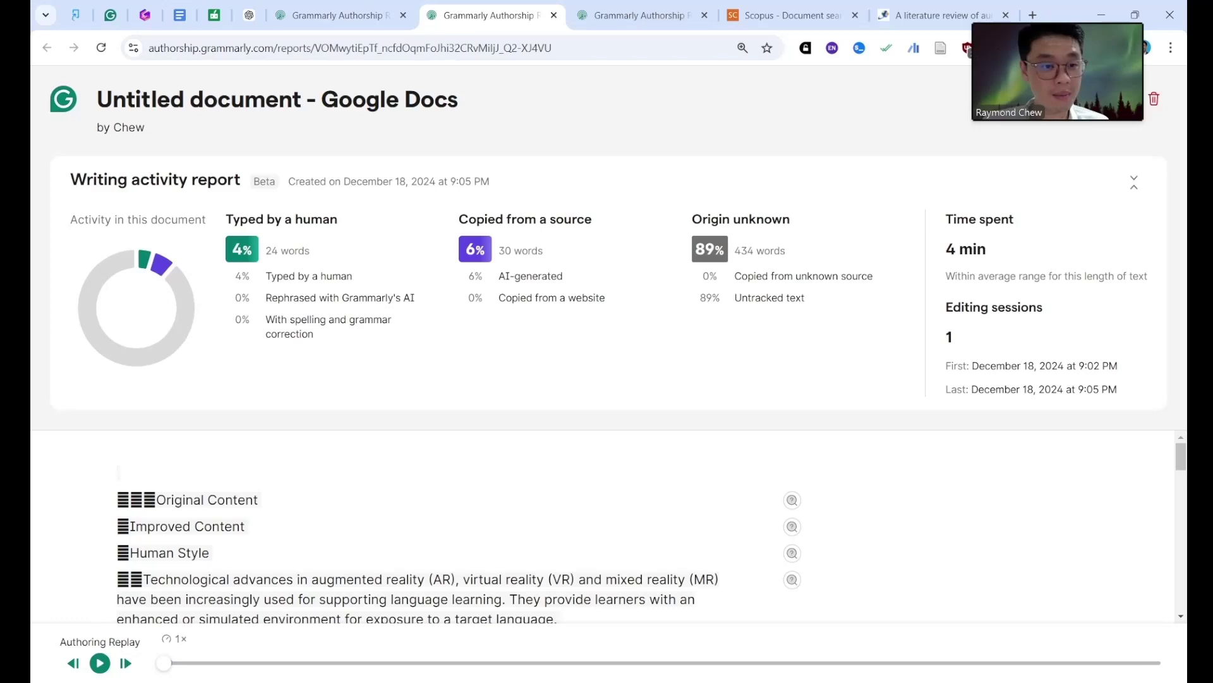
click(342, 15)
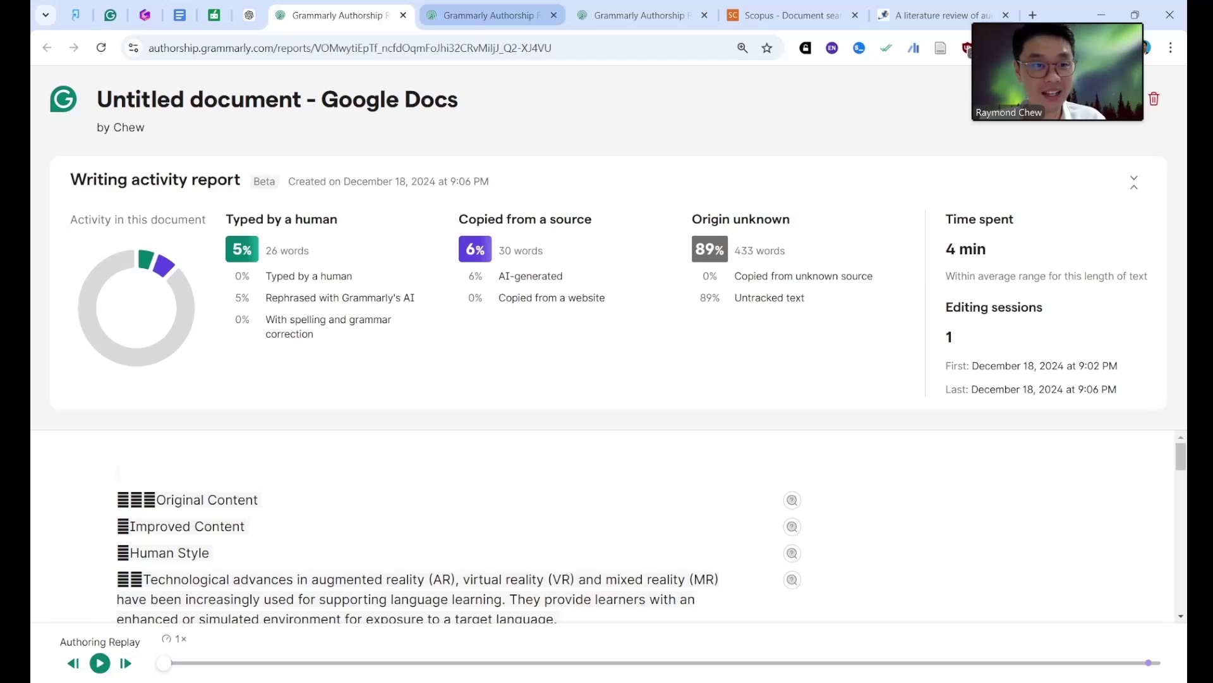
- Copy the two rewritten VR and AR sentences from the document, switch to ChatGPT and close the "Ar Vr Mr Language" canvas
click(180, 15)
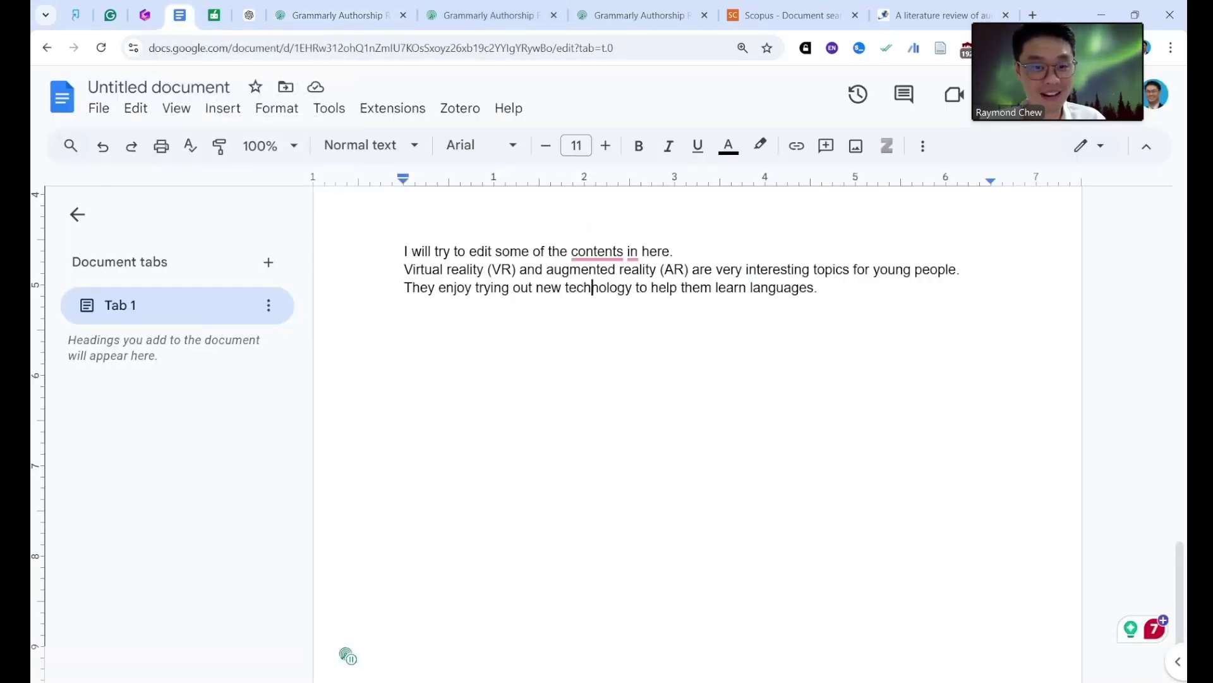
drag(820, 287, 404, 270)
key(ctrl+c)
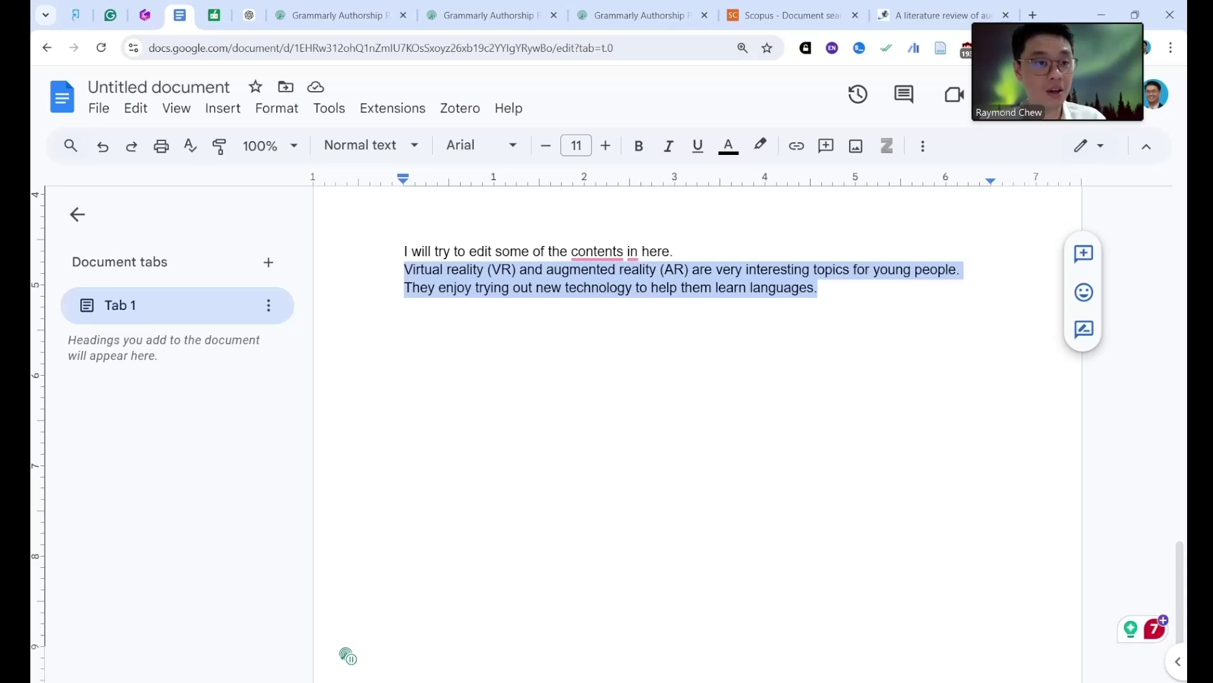
click(249, 15)
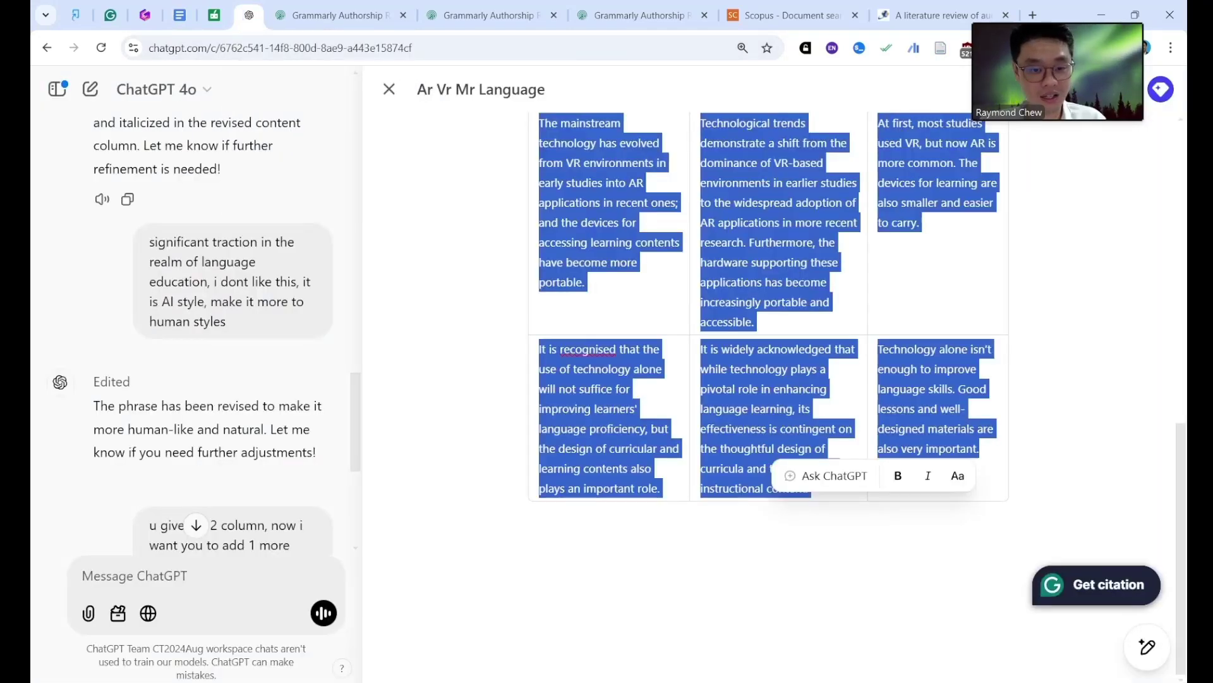
click(529, 520)
click(389, 90)
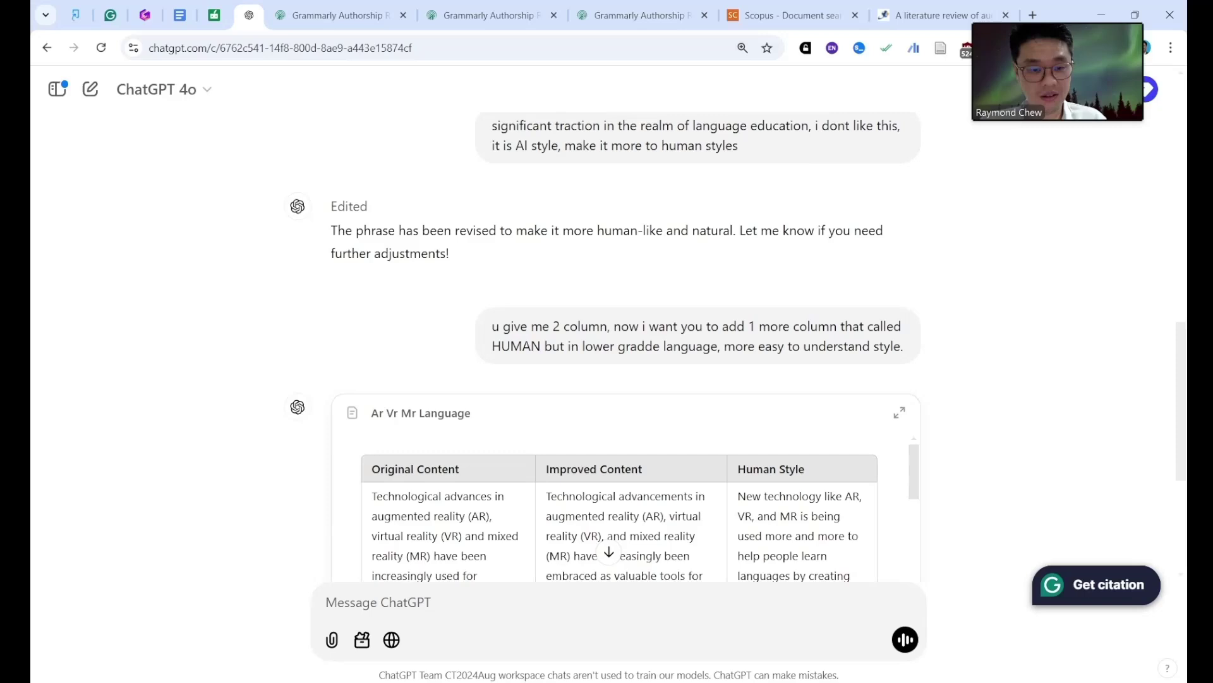
- Send ChatGPT the prompt "improve this for me" followed by the copied VR and AR sentences
text(impr)
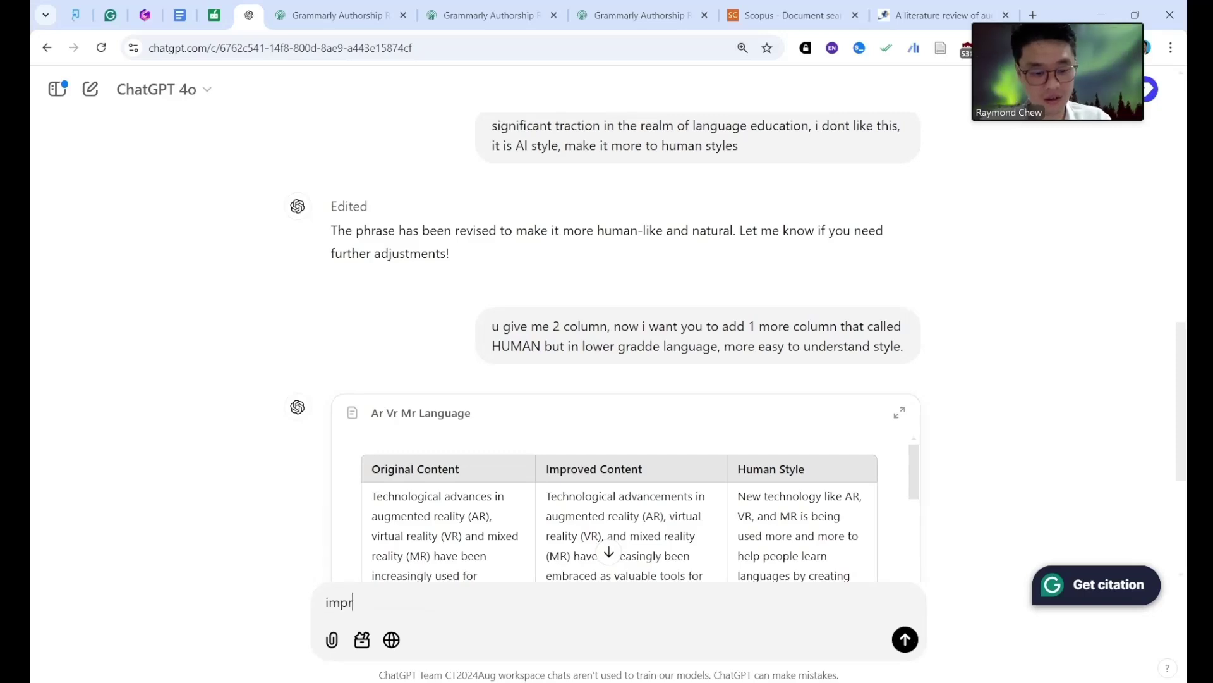
text(ove this for me)
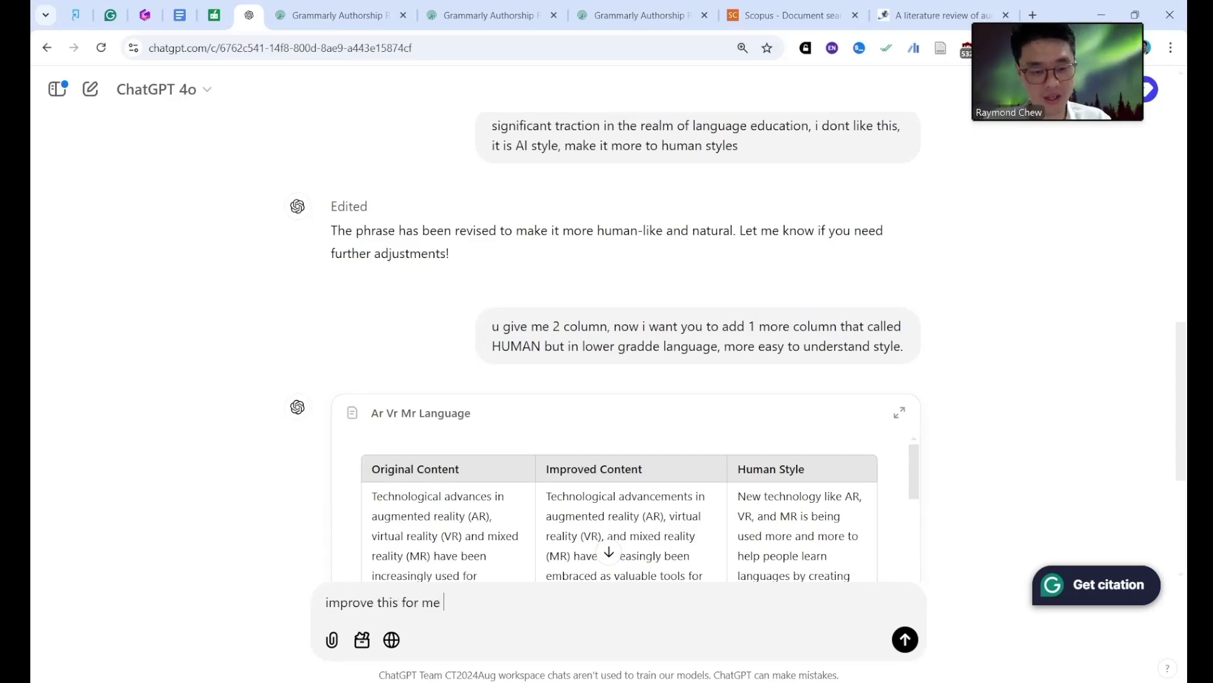
key(shift+Return)
key(shift+Return)
key(ctrl+v)
key(Return)
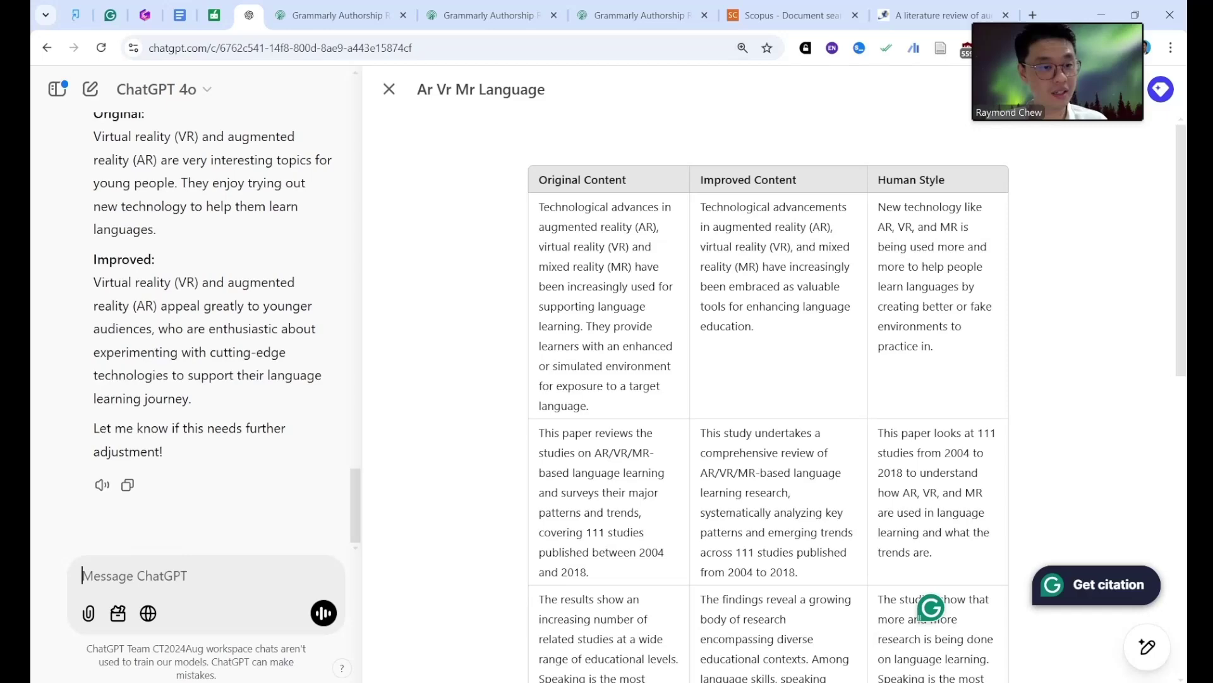
- Copy ChatGPT's improved paragraph into the Google Docs document, one blank line below the rewritten VR and AR sentences
drag(215, 428, 191, 398)
key(ctrl+c)
click(118, 305)
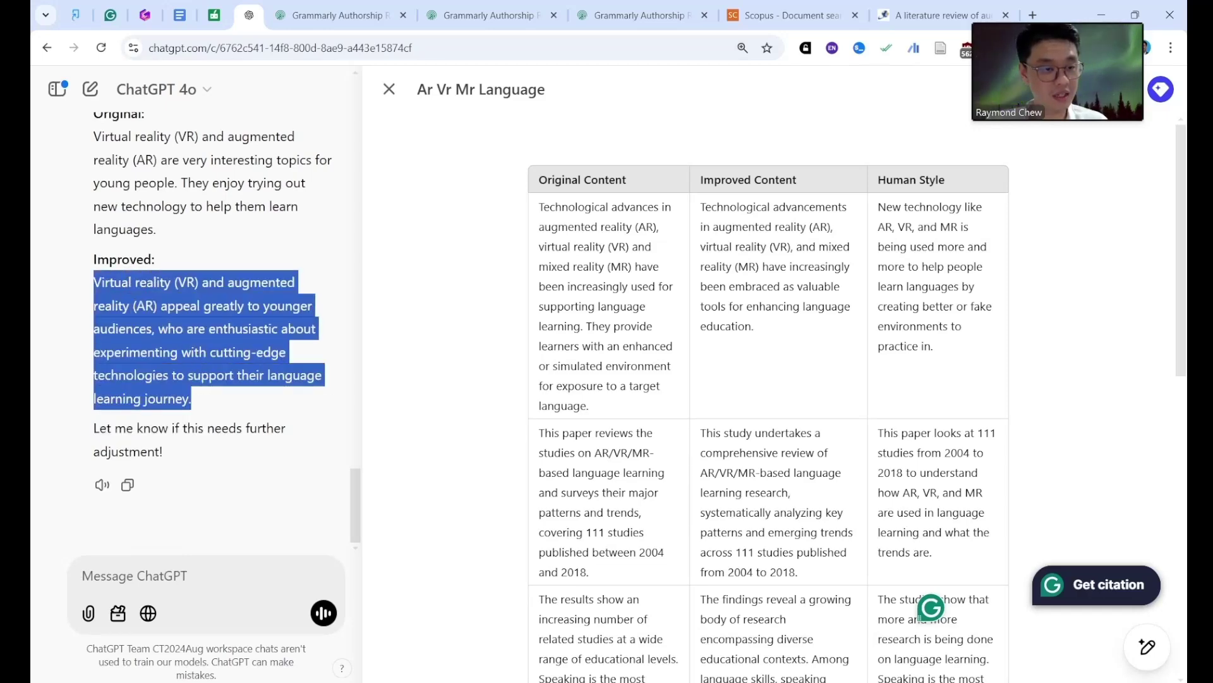
key(ctrl+Tab)
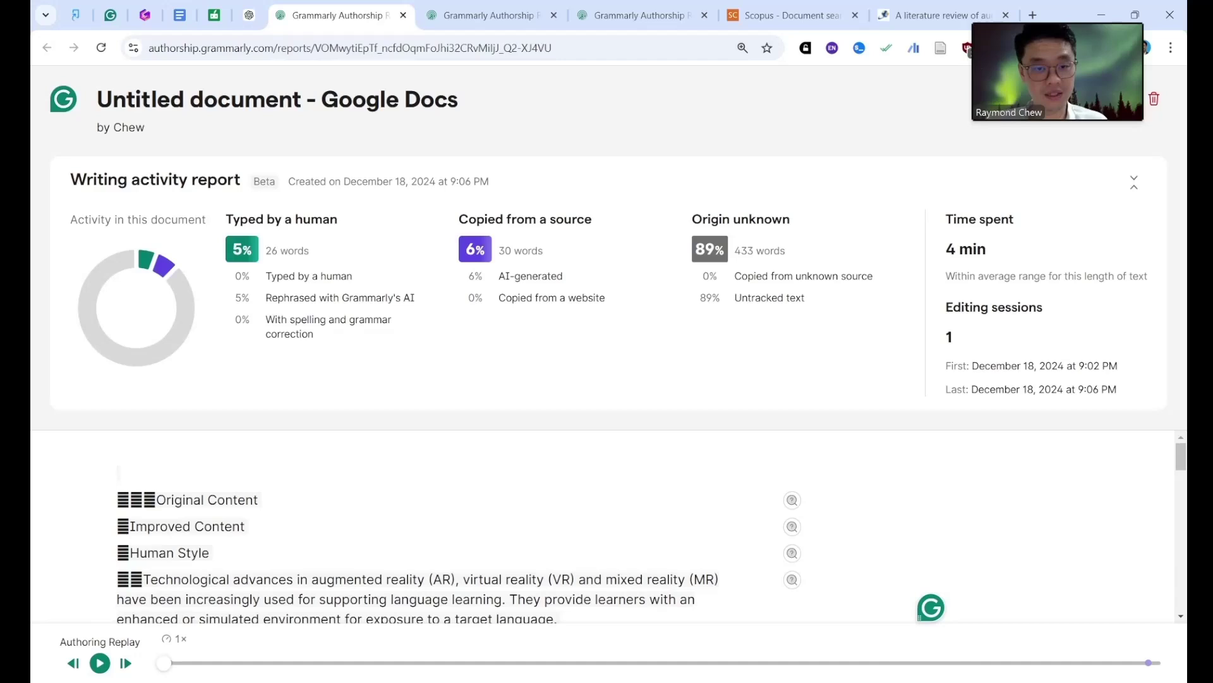
click(180, 15)
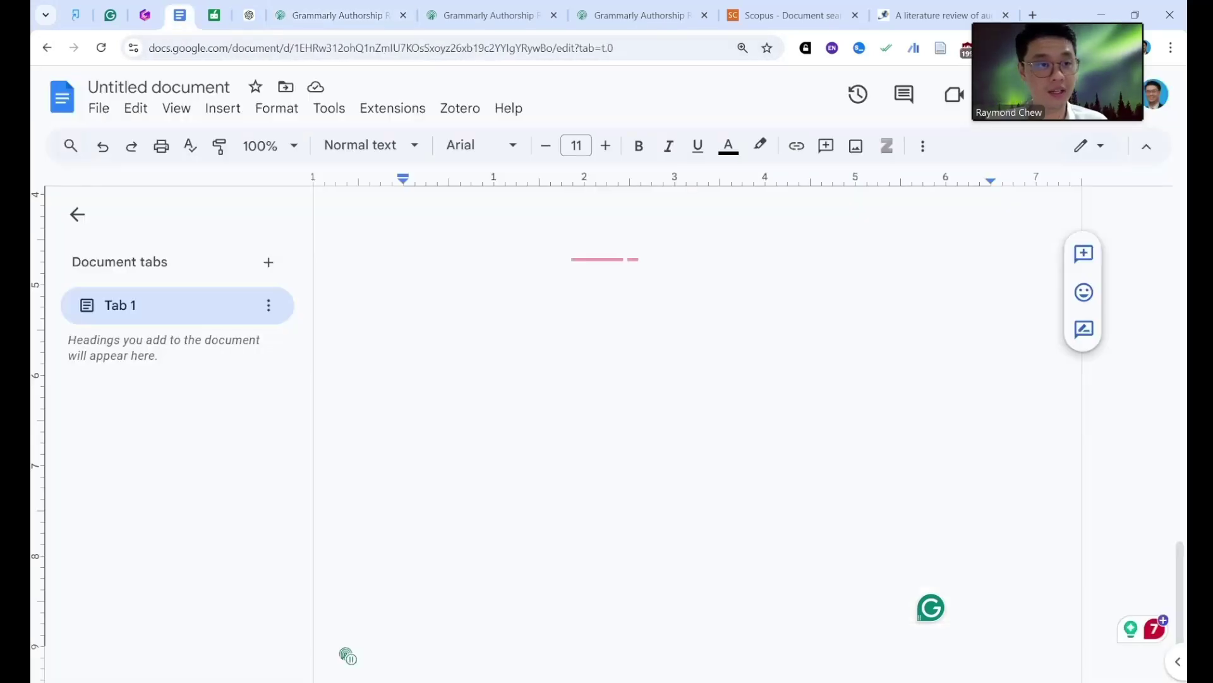
click(808, 288)
key(End)
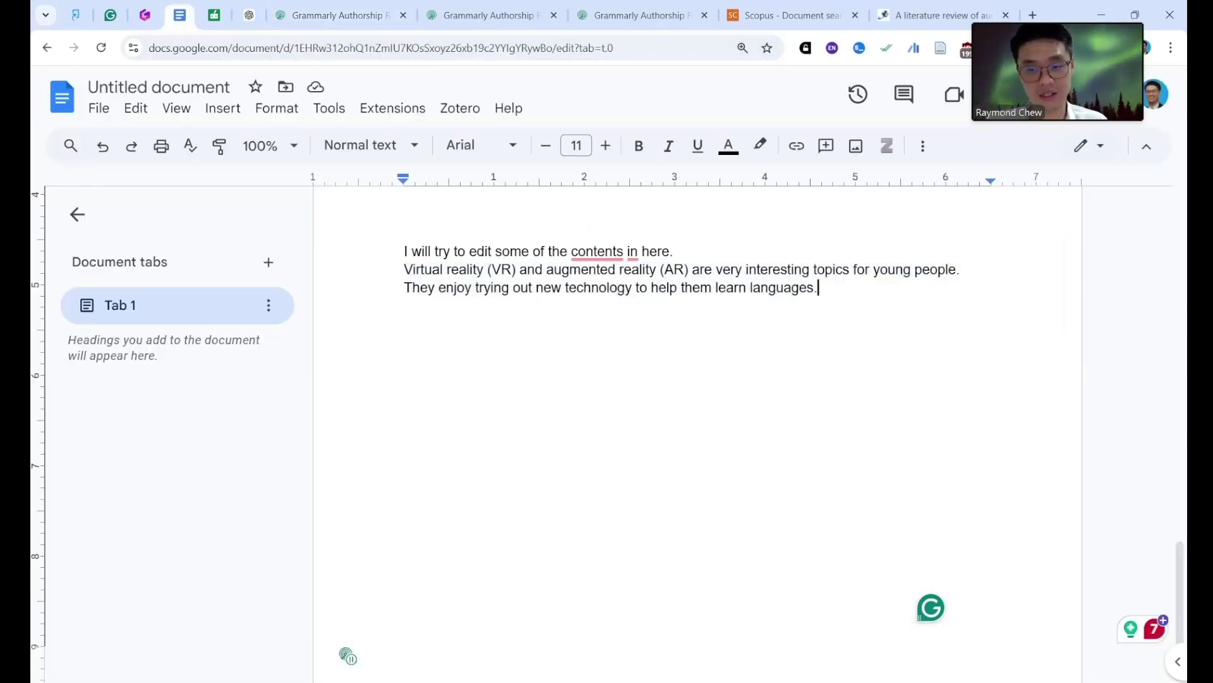
key(Return)
key(Return)
key(ctrl+v)
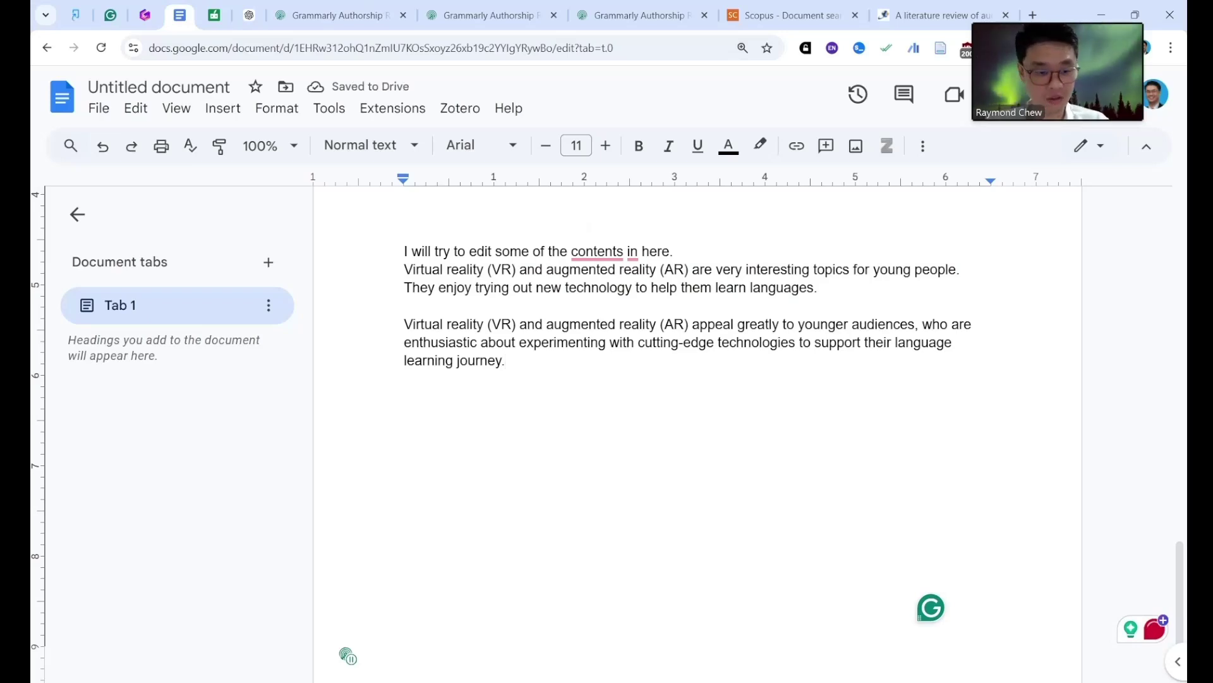
- Generate a new Authorship report for the document and close the three outdated reports
mouse_move(347, 655)
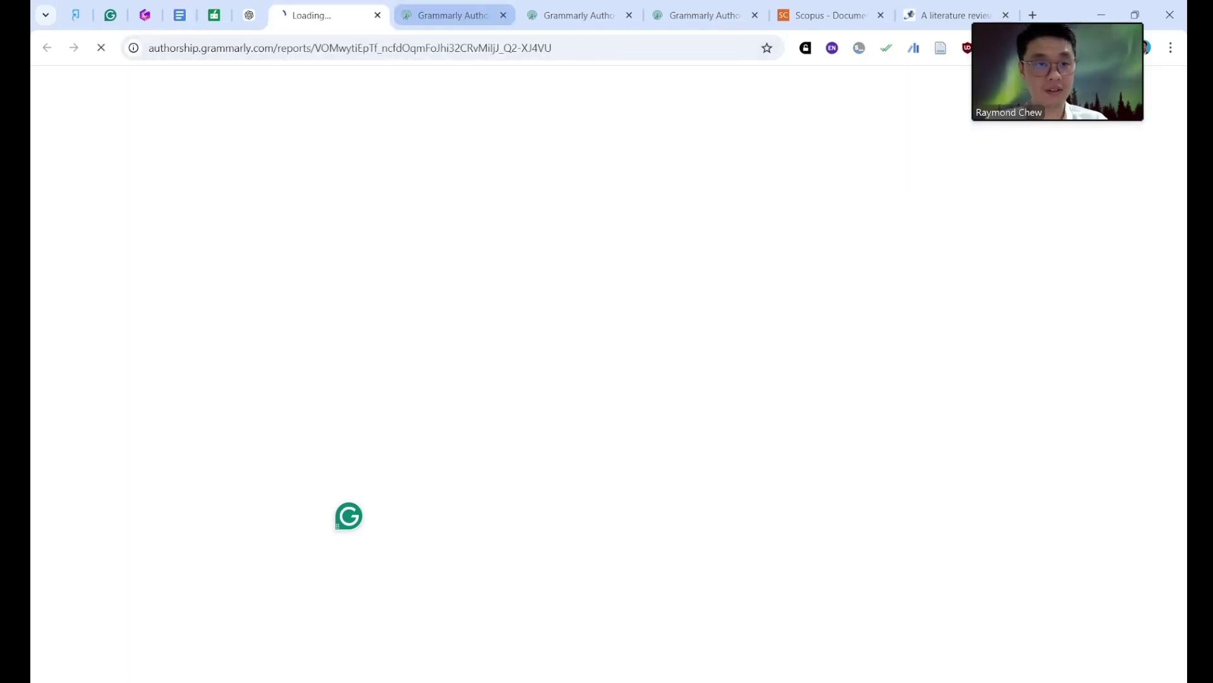
click(503, 15)
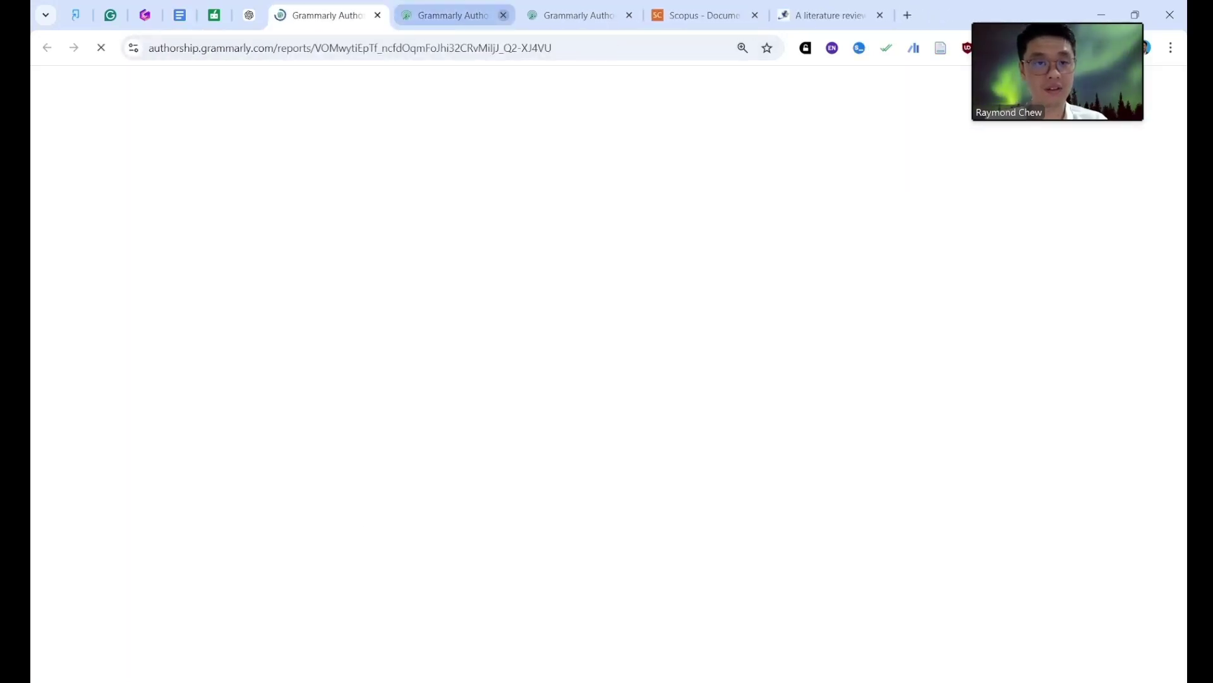
click(503, 16)
click(467, 15)
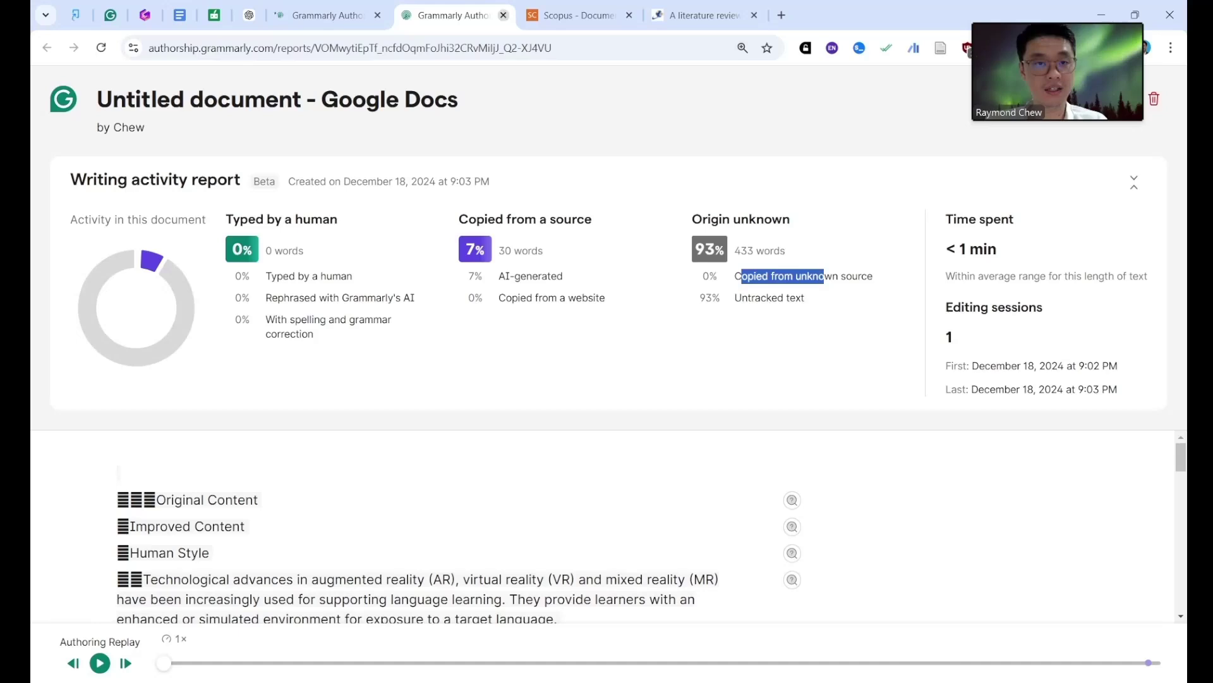
click(503, 15)
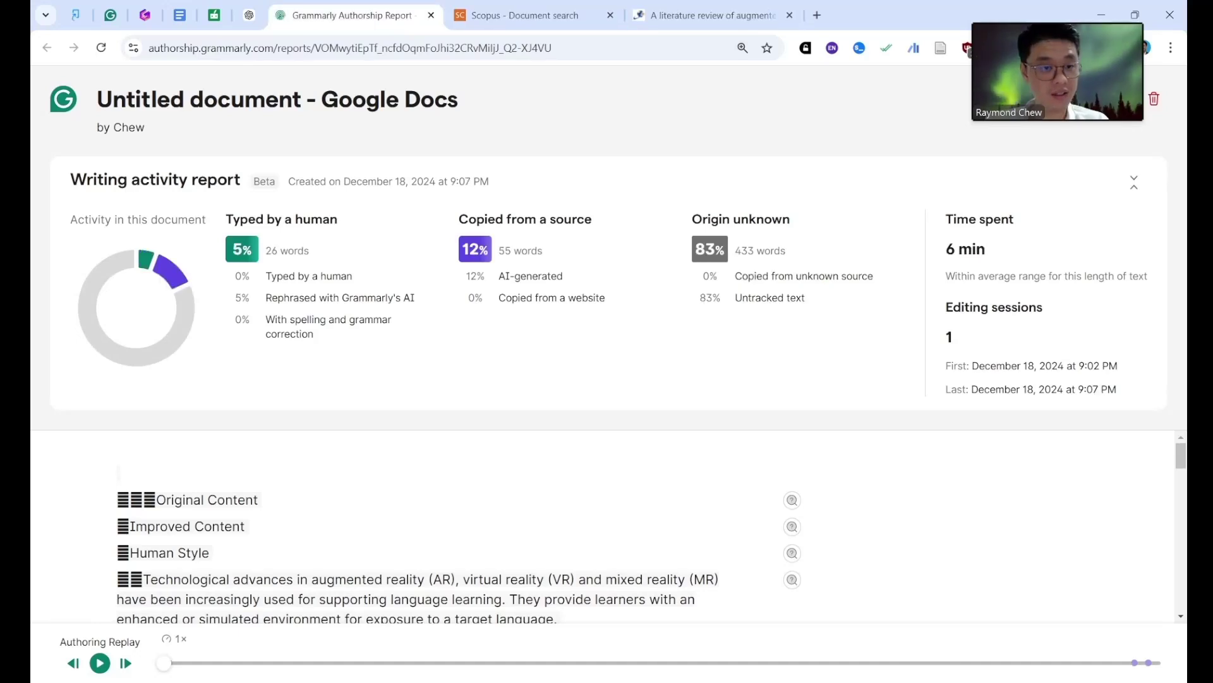